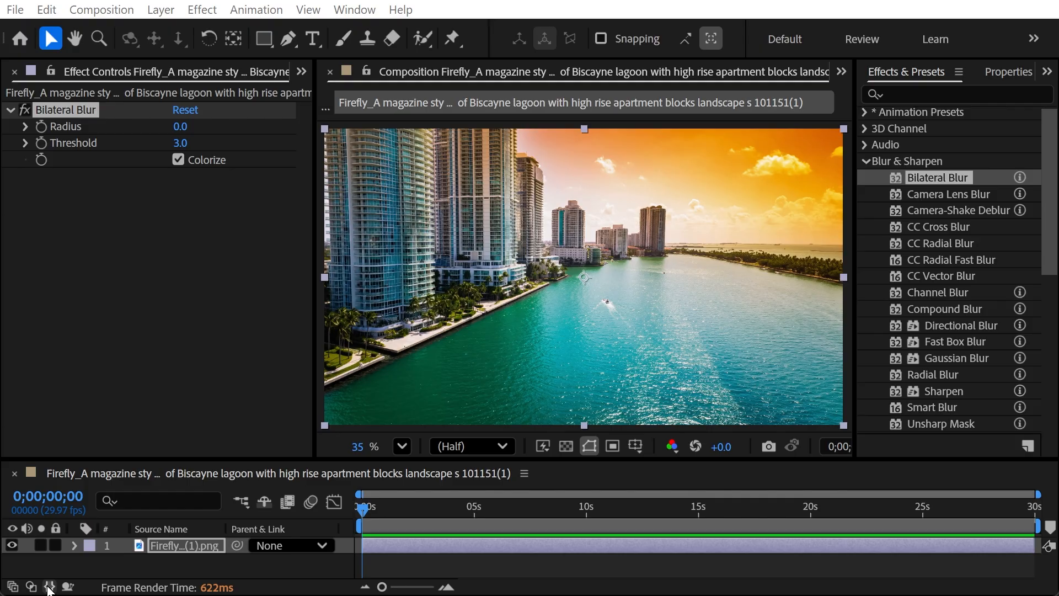
Cycle the timeline pane toggles, leaving the Mode and Track Matte columns showing.
left_click(49, 587)
left_click(49, 587)
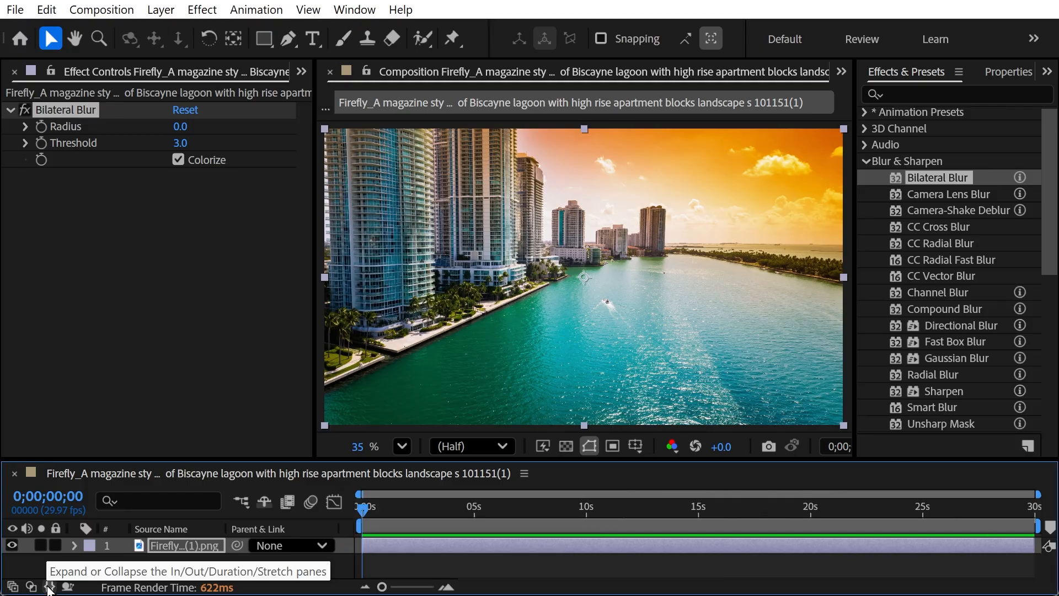
left_click(31, 587)
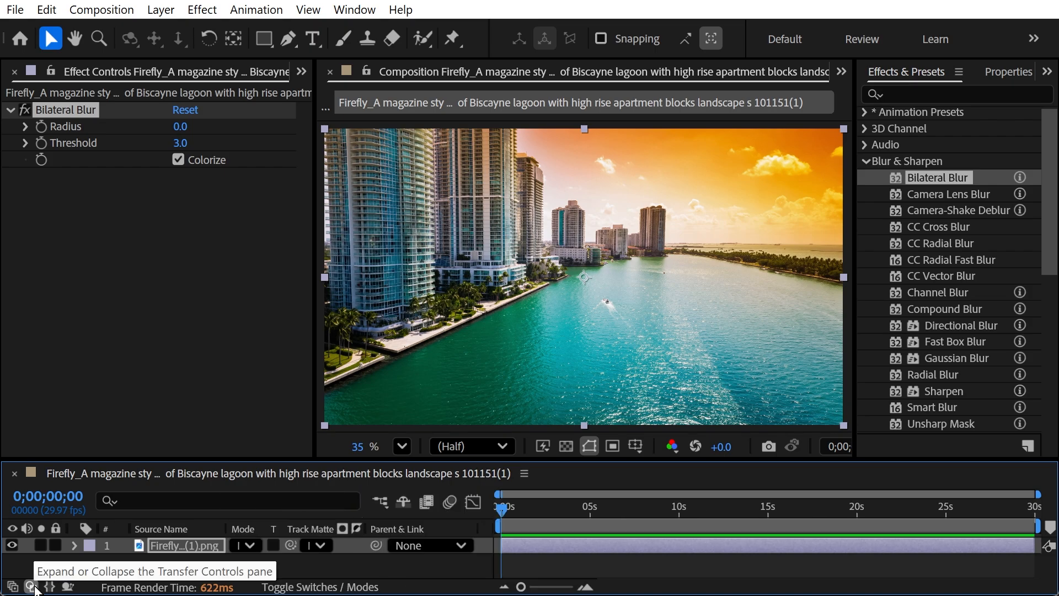
left_click(32, 587)
left_click(32, 587)
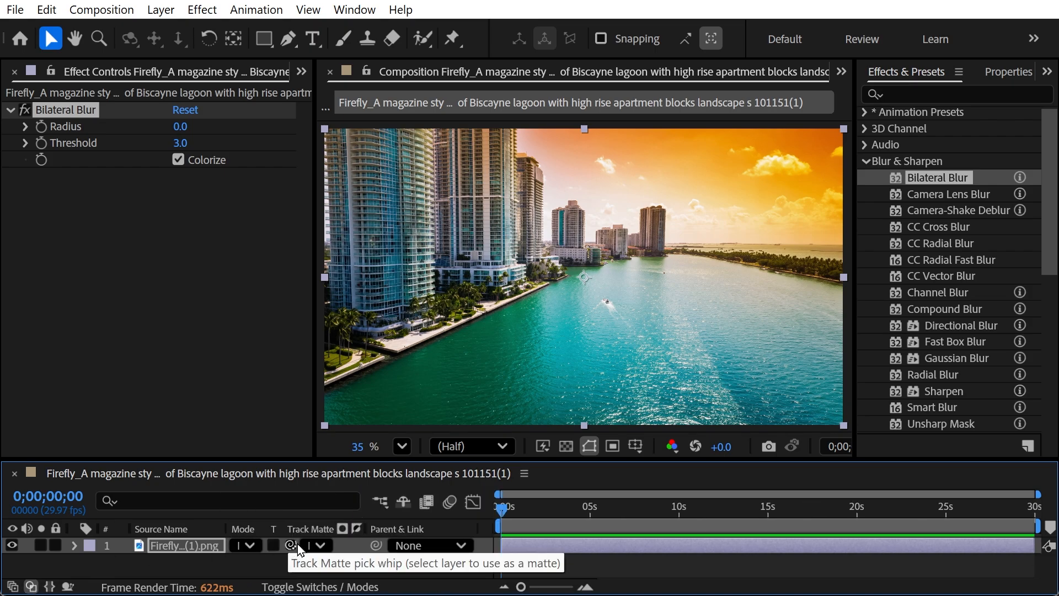
left_click(12, 586)
left_click(13, 586)
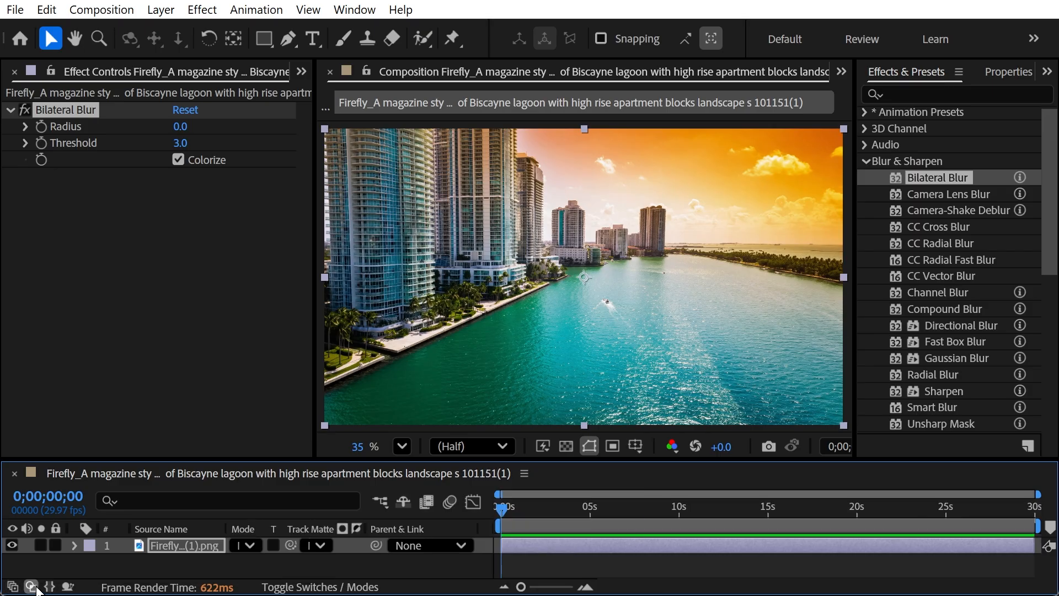
left_click(32, 587)
left_click(32, 586)
Trim the layer's in point to 0;00;11;15, check it, then undo so it starts at 0s.
left_click(707, 506)
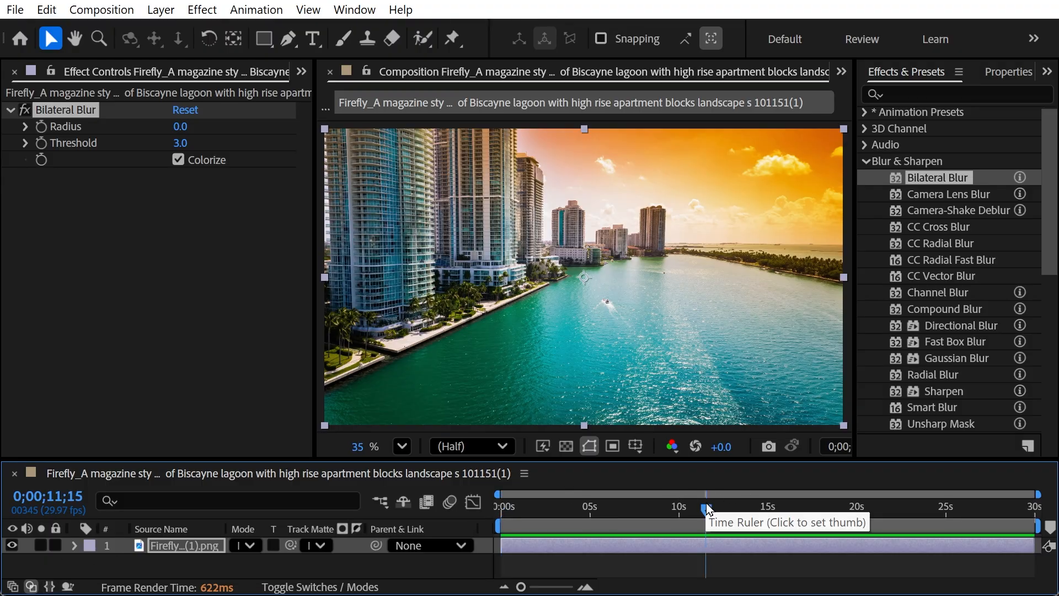
key("alt+[")
left_click_drag(707, 508, 468, 494)
key("ctrl+z")
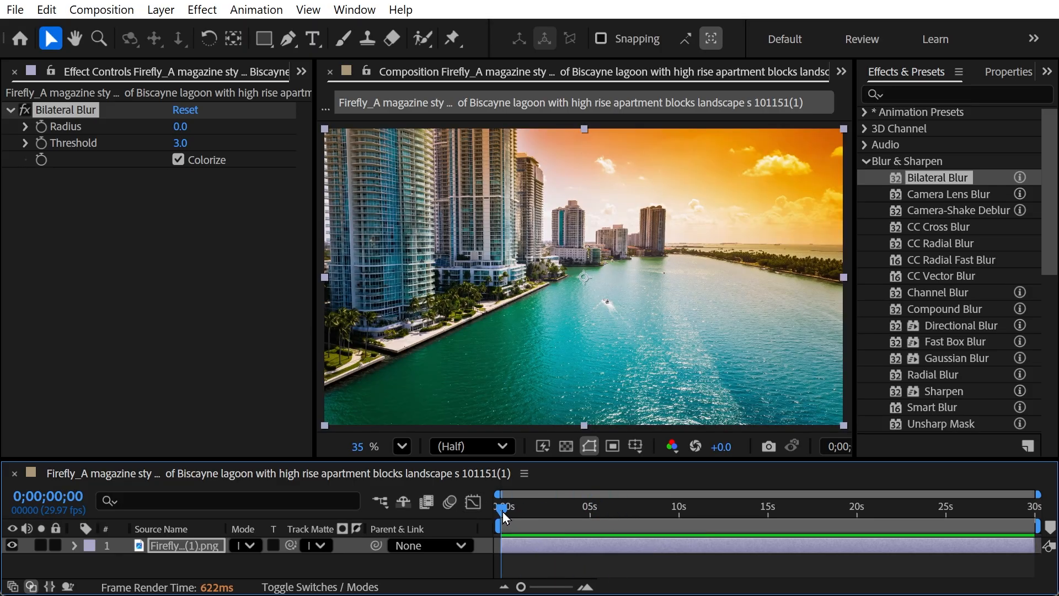
Browse the Blur & Sharpen and Cinema 4D categories in Effects & Presets, then view the Animation menu.
mouse_move(502, 507)
left_mouse_down()
mouse_move(534, 509)
mouse_move(508, 517)
left_mouse_up()
left_click(864, 161)
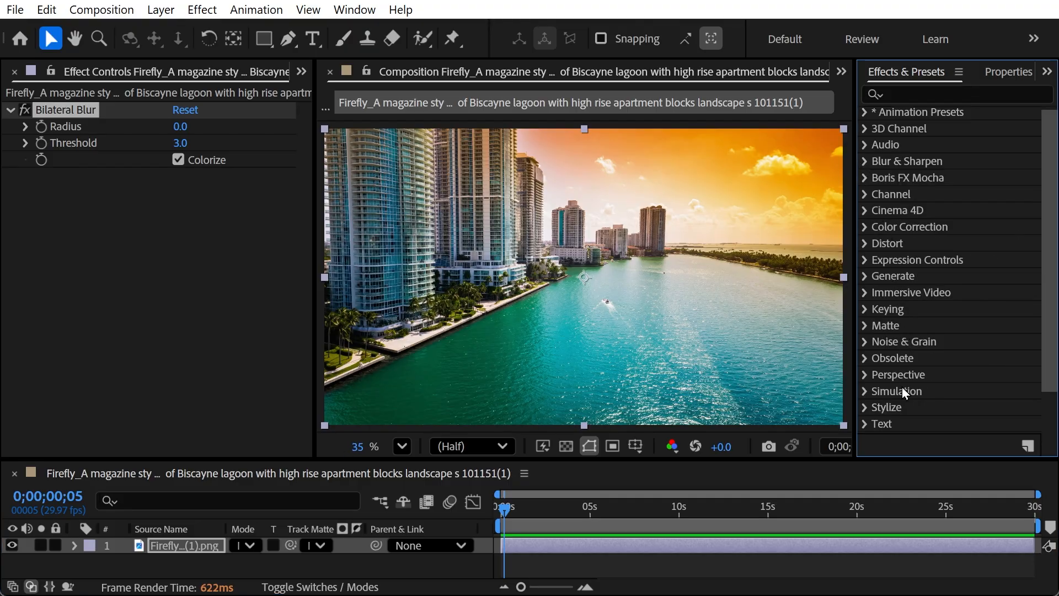
left_click_drag(1046, 284, 1043, 236)
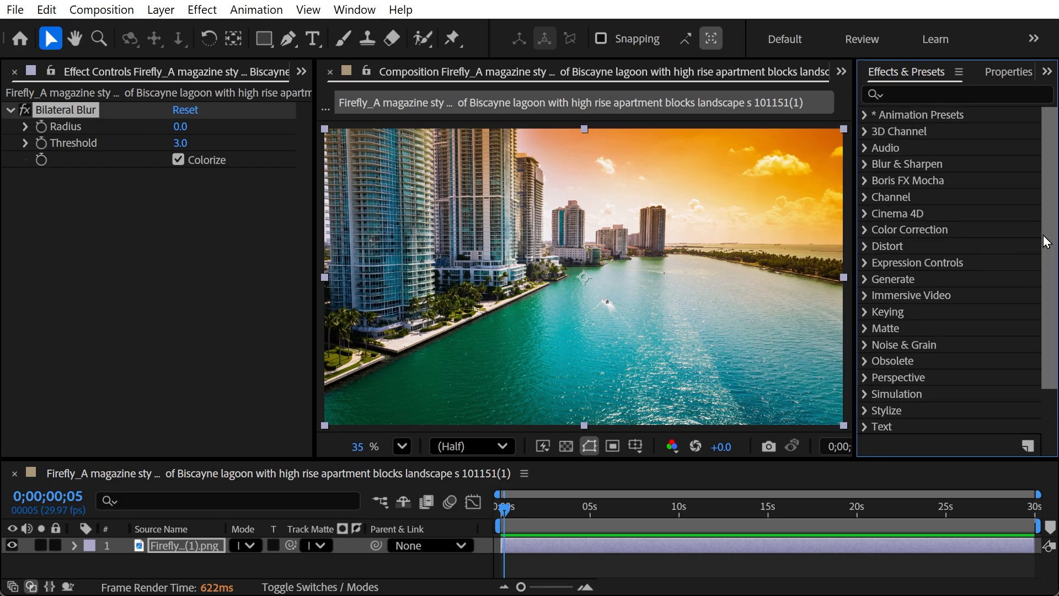
left_click(865, 213)
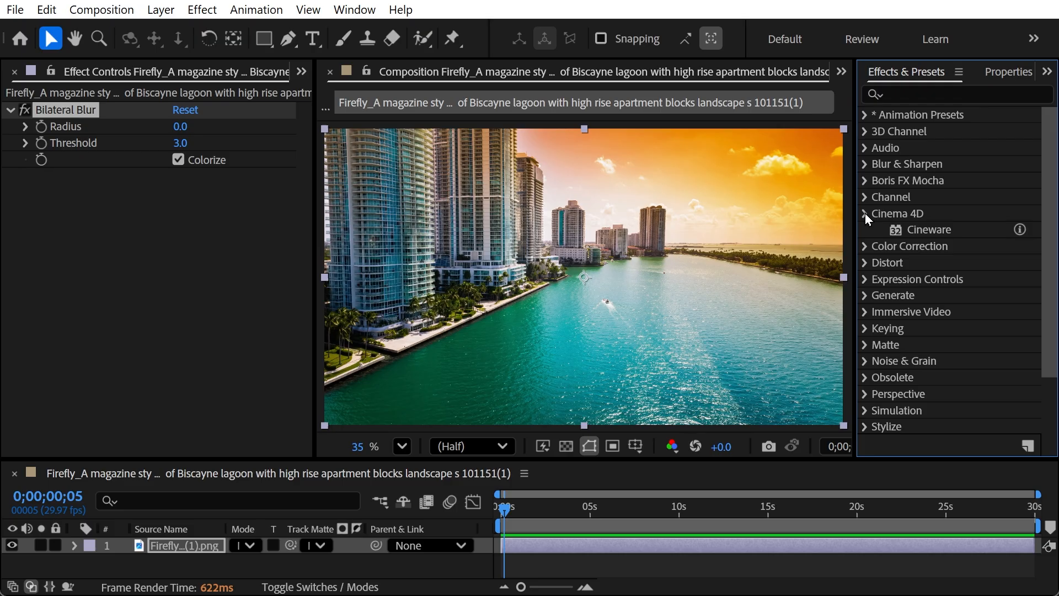
left_click(864, 213)
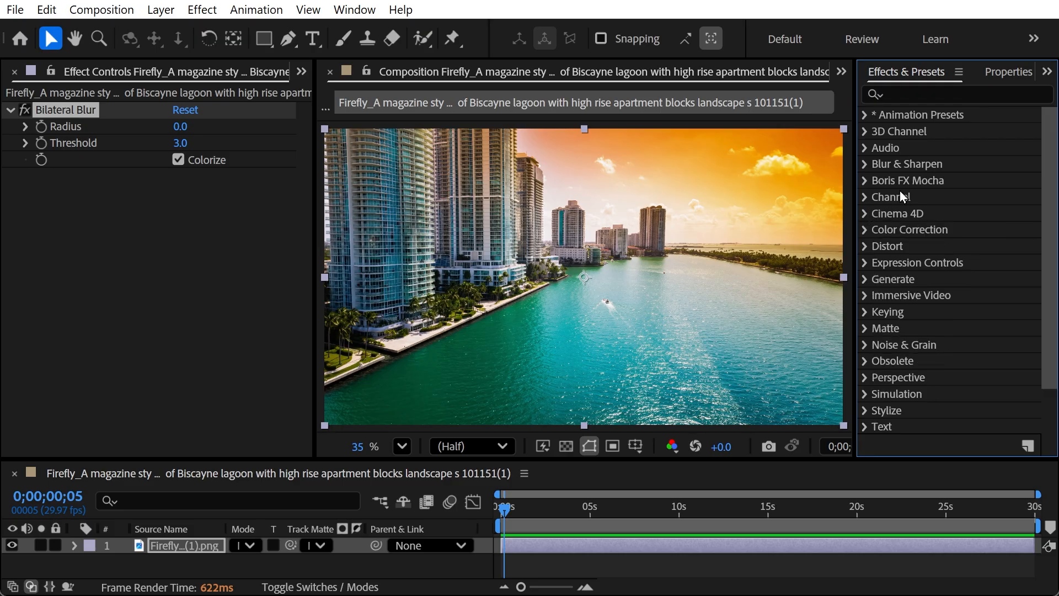
left_click(864, 164)
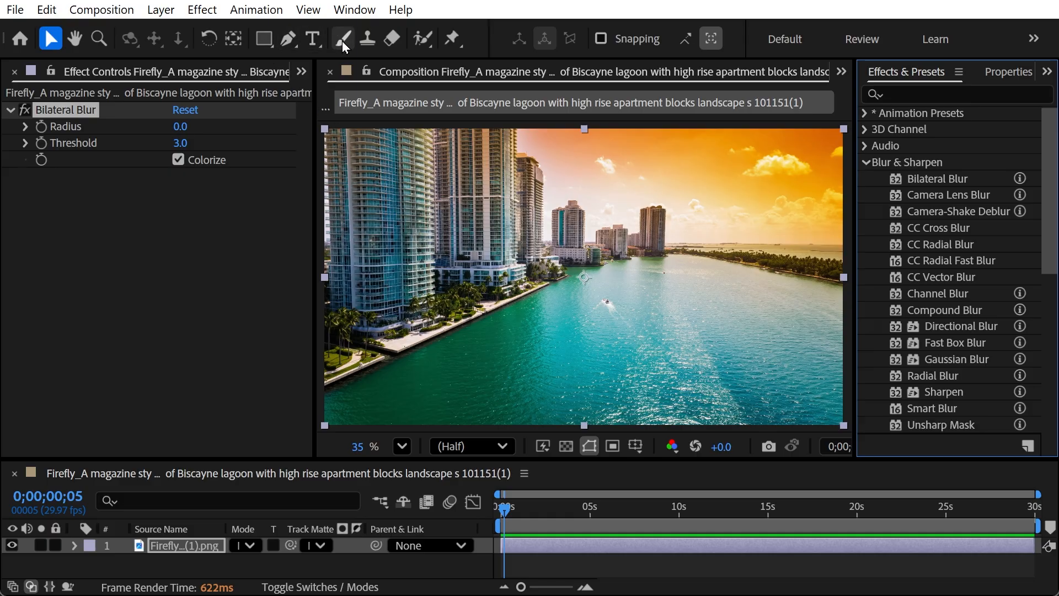
left_click(255, 10)
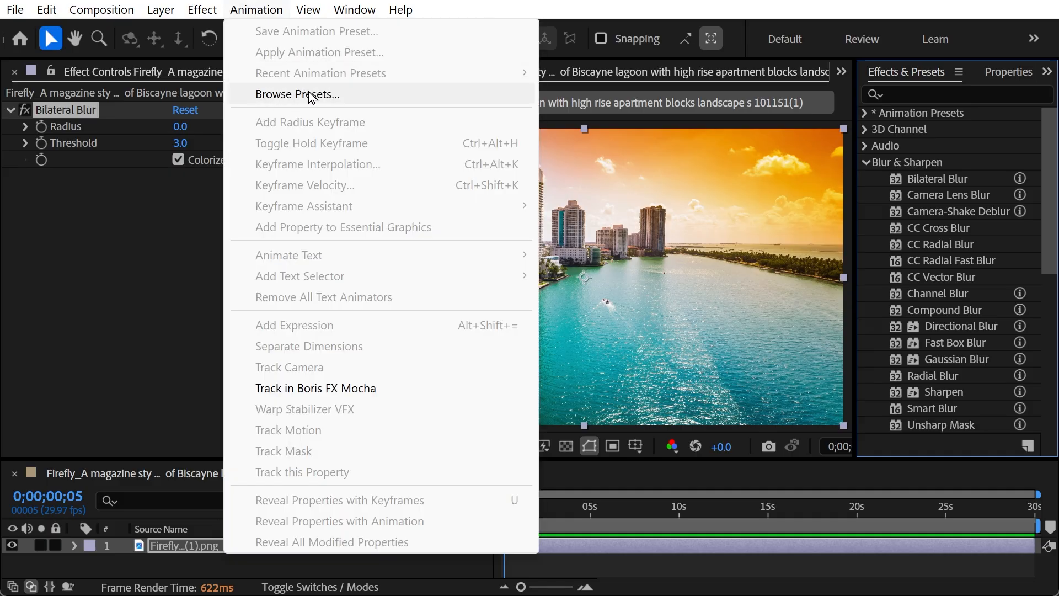
Dismiss the Animation menu by clicking the empty Effect Controls panel area.
left_click(145, 237)
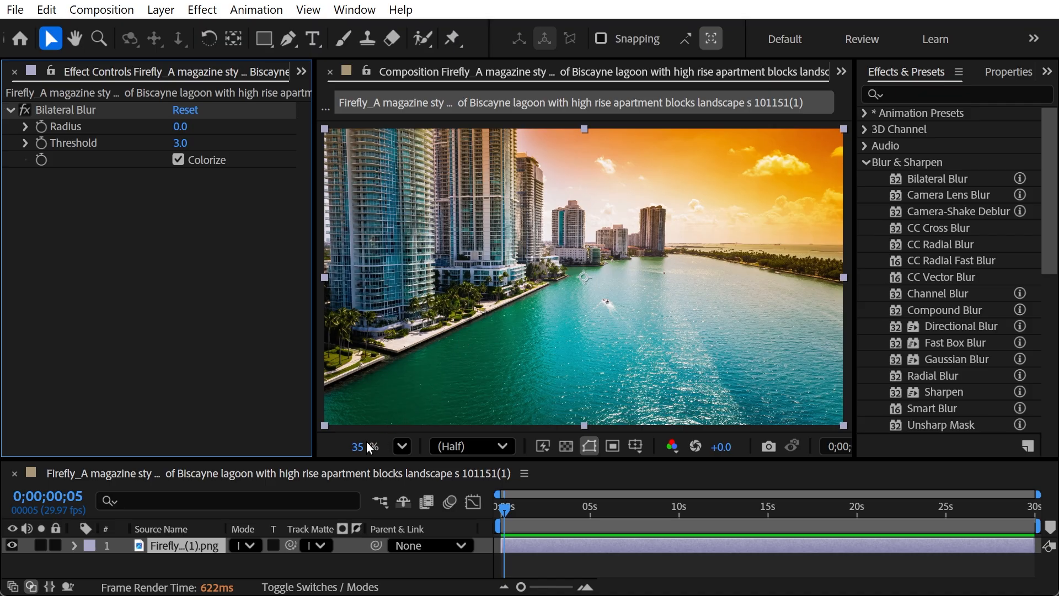
Enlarge the viewer slightly, toggle layer 1's effects with E, and end the work area at the current time.
mouse_move(333, 461)
left_mouse_down()
mouse_move(336, 502)
mouse_move(338, 441)
mouse_move(339, 452)
left_mouse_up()
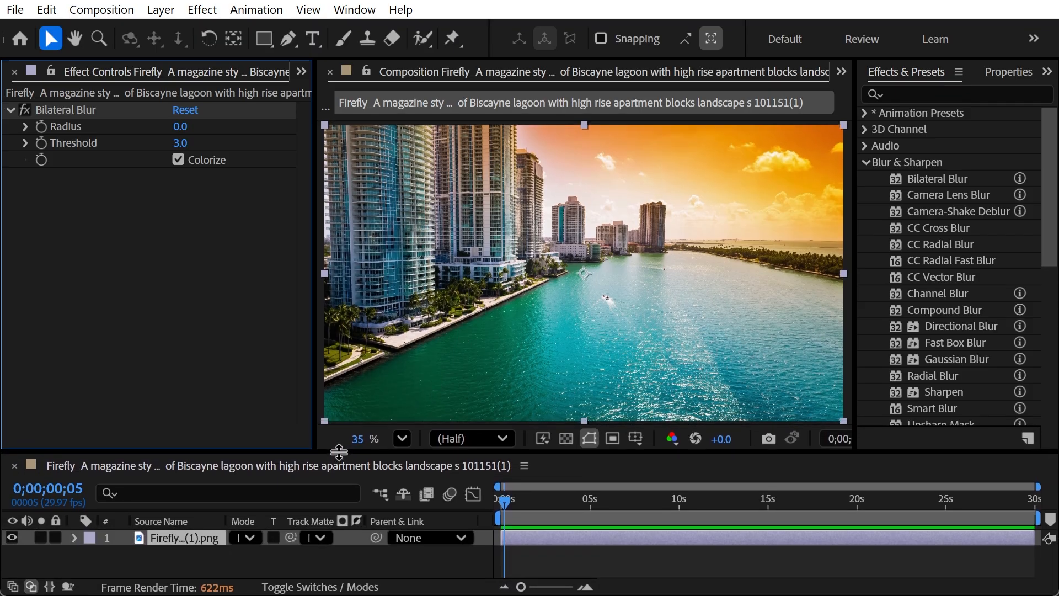
left_click(193, 537)
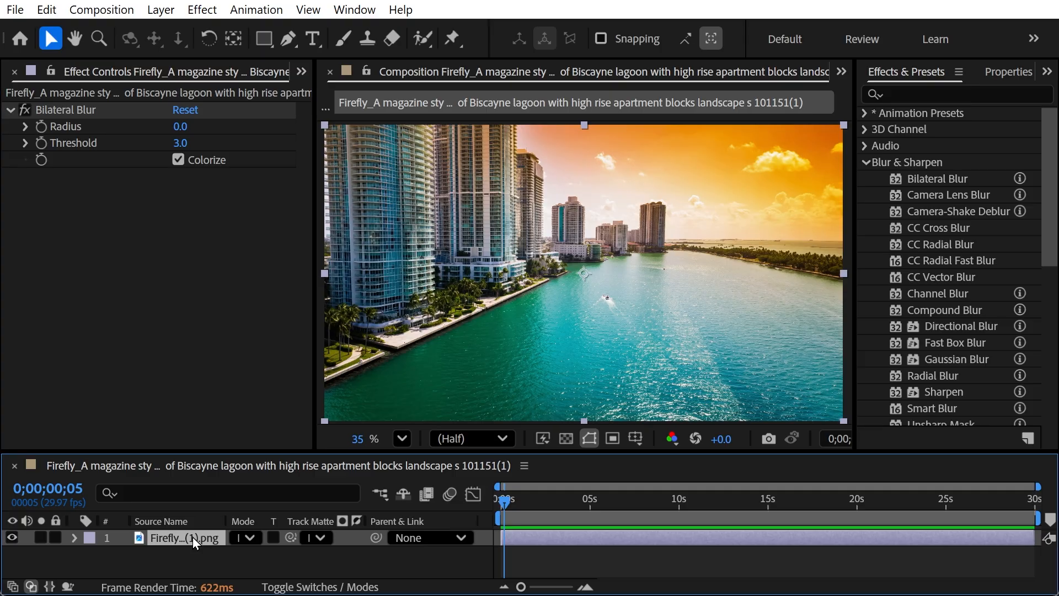
key("e")
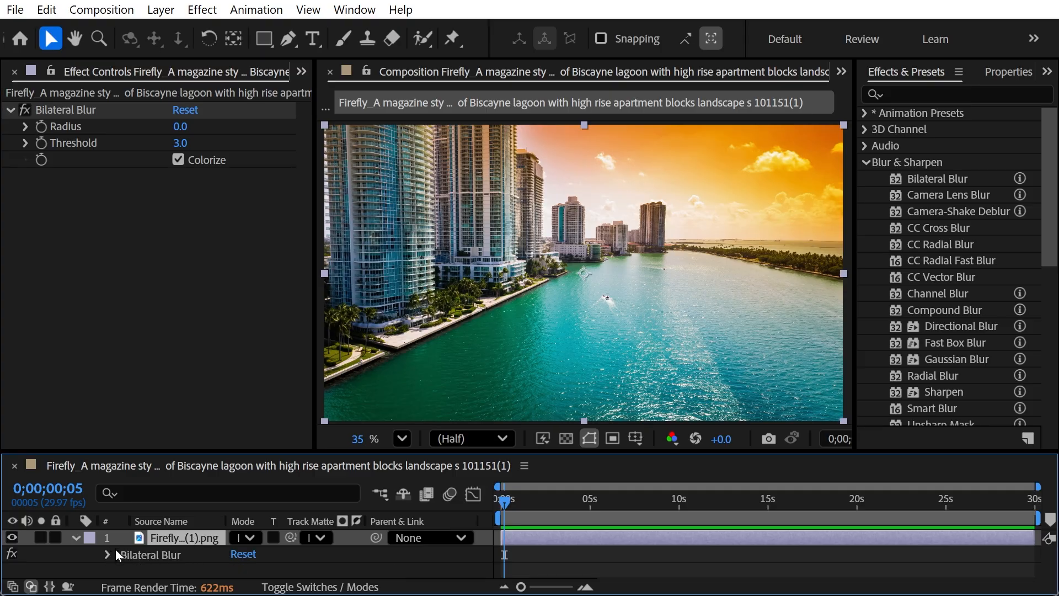
key("e")
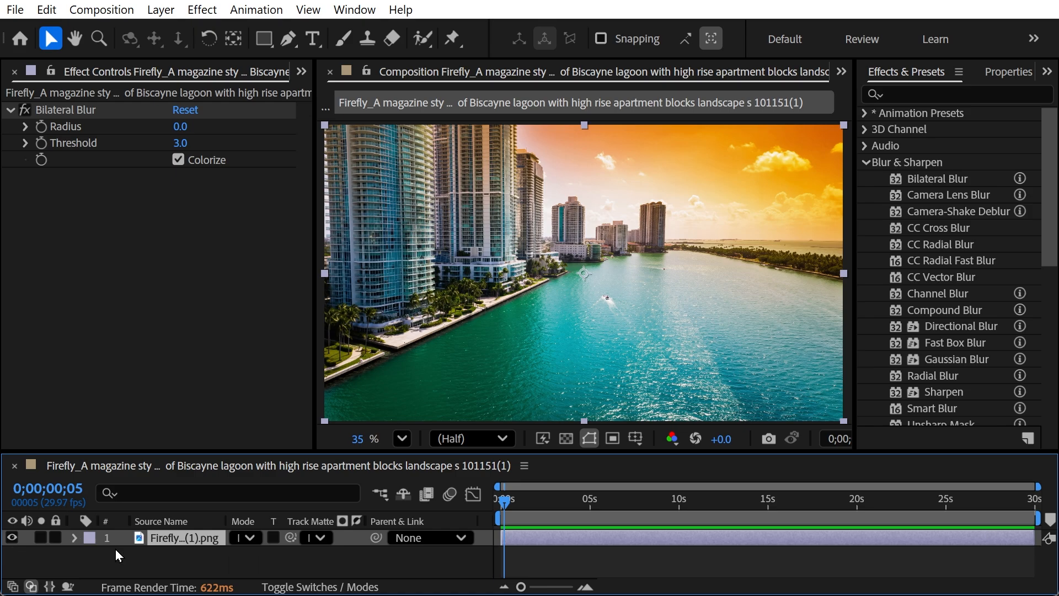
key("n")
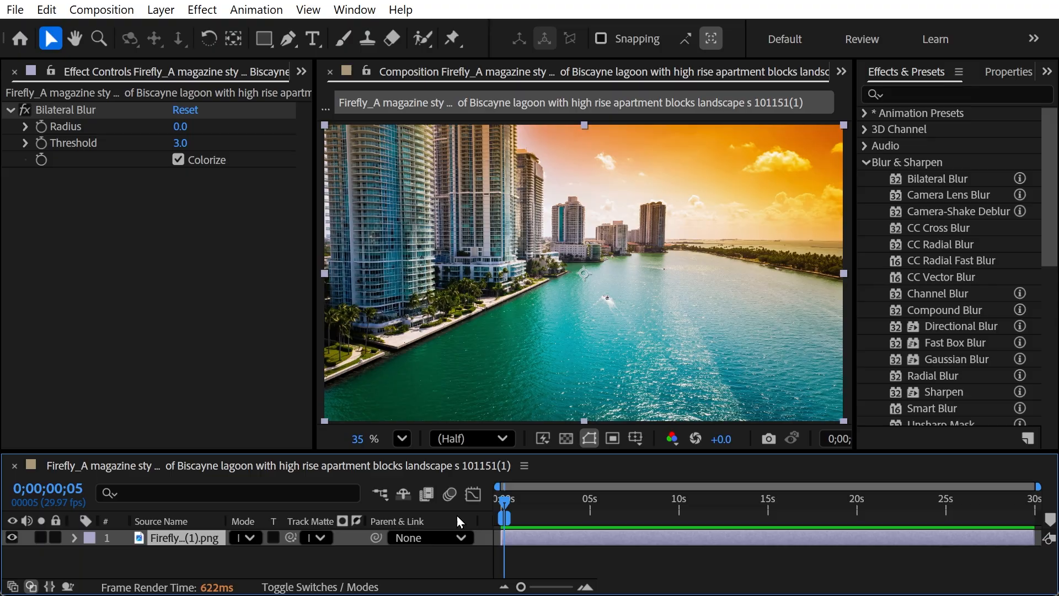
mouse_move(504, 502)
left_mouse_down()
mouse_move(559, 513)
mouse_move(485, 501)
left_mouse_up()
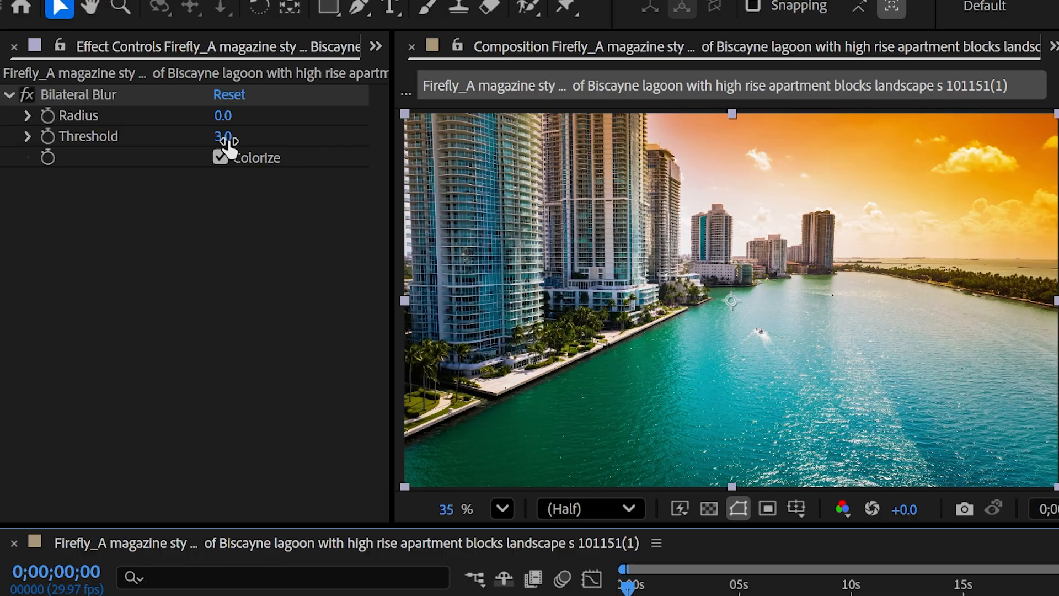
Raise the Bilateral Blur Radius from 0 through 14 and 20 to 25.0.
left_click(92, 121)
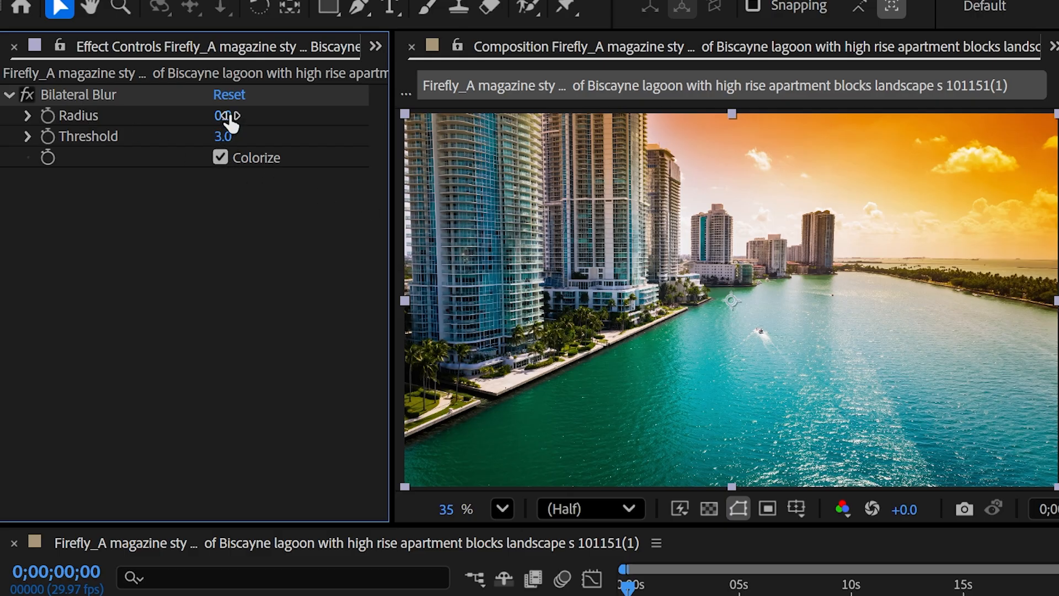
left_click_drag(230, 121, 256, 121)
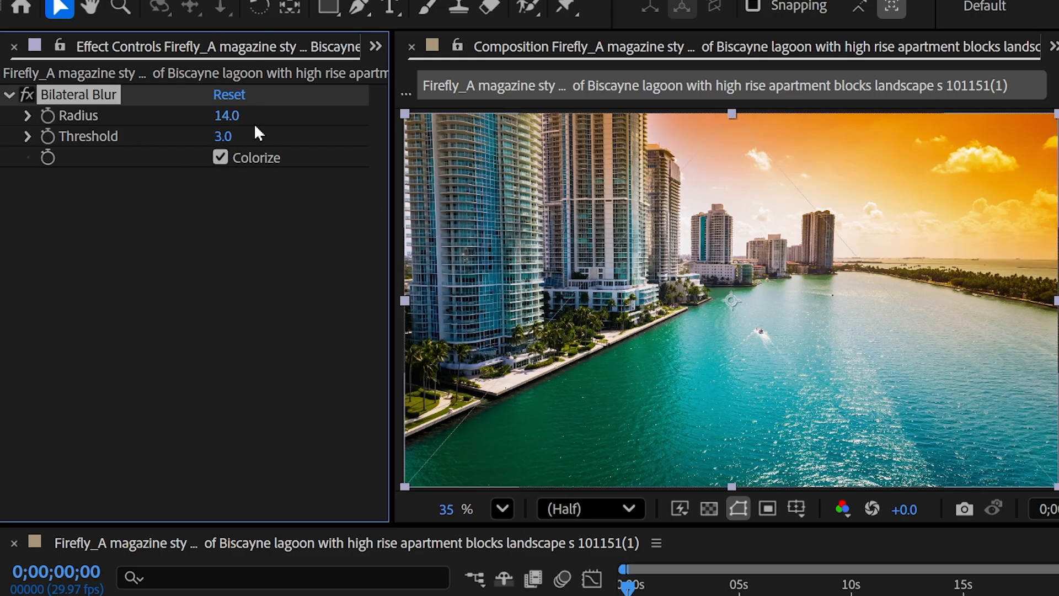
left_click(229, 116)
type("20")
key("Return")
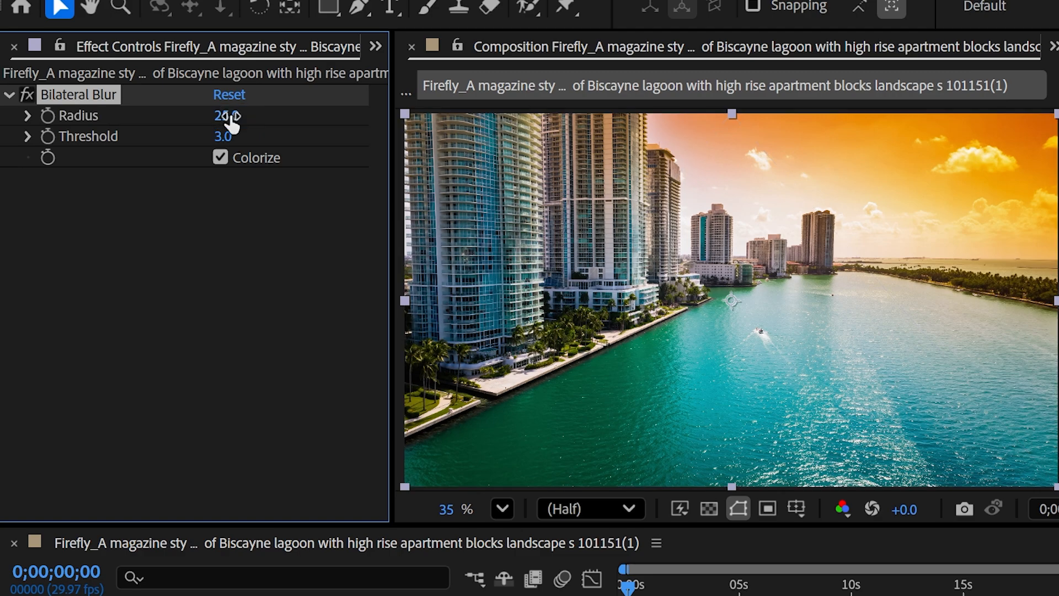
left_click_drag(230, 121, 274, 199)
Test Bilateral Blur Radius values of 200, 0, and 200 again.
left_click(226, 117)
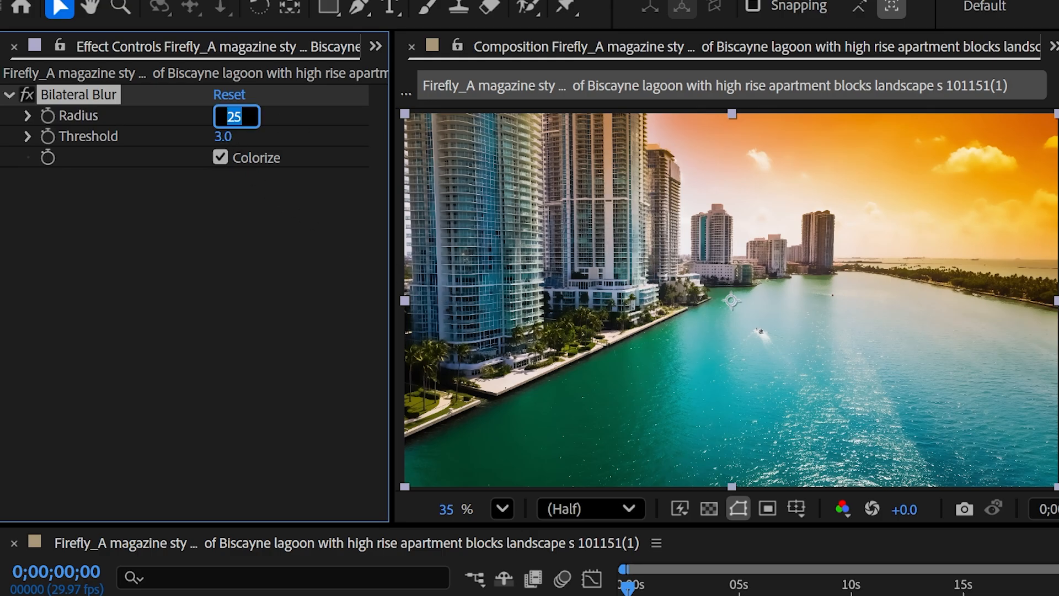
type("200")
key("Return")
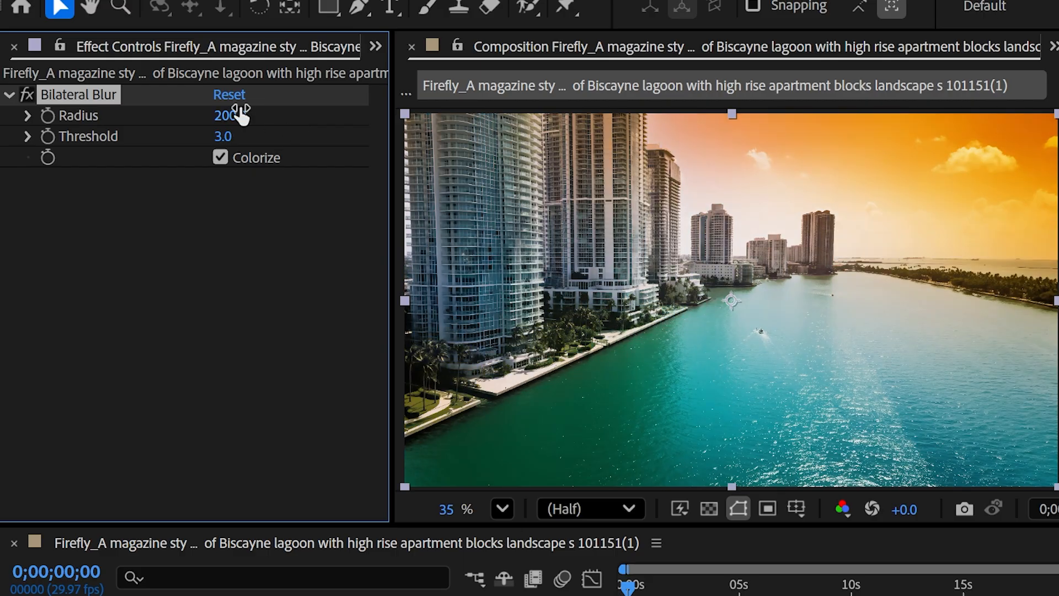
left_click(241, 116)
type("0")
key("Return")
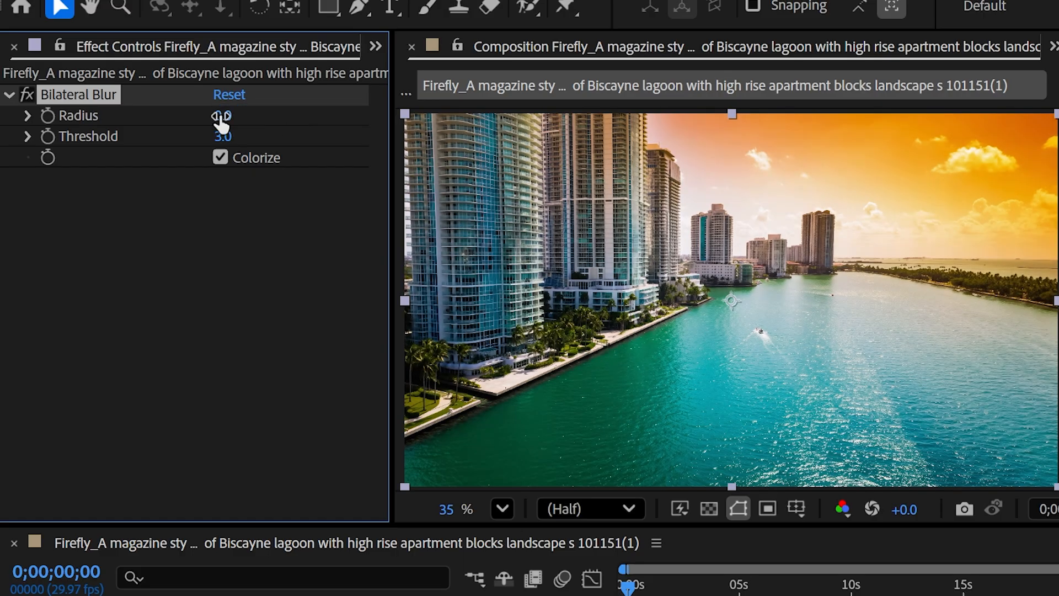
left_click(221, 117)
type("200")
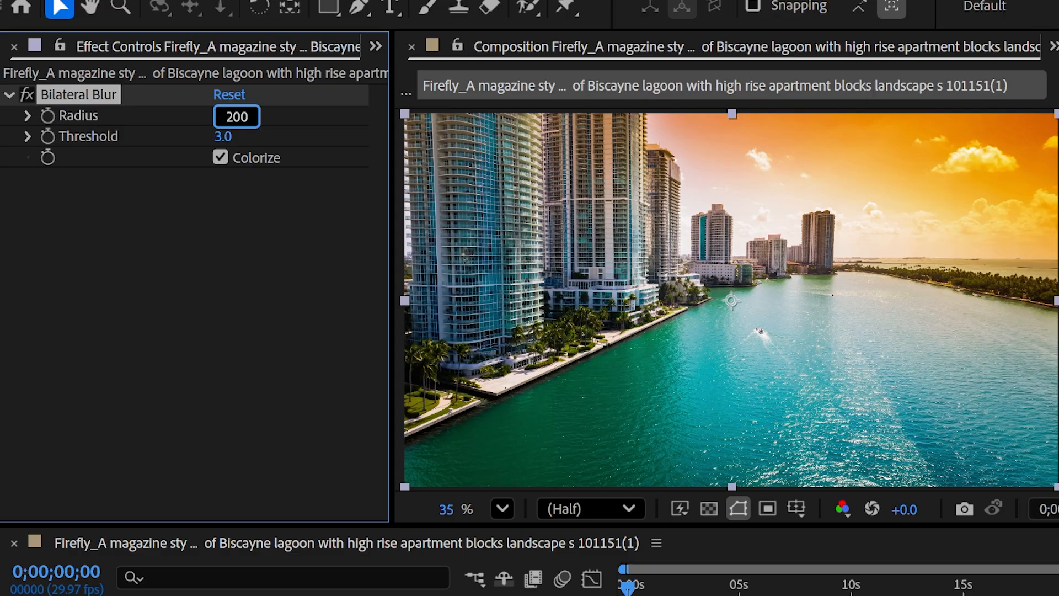
key("Return")
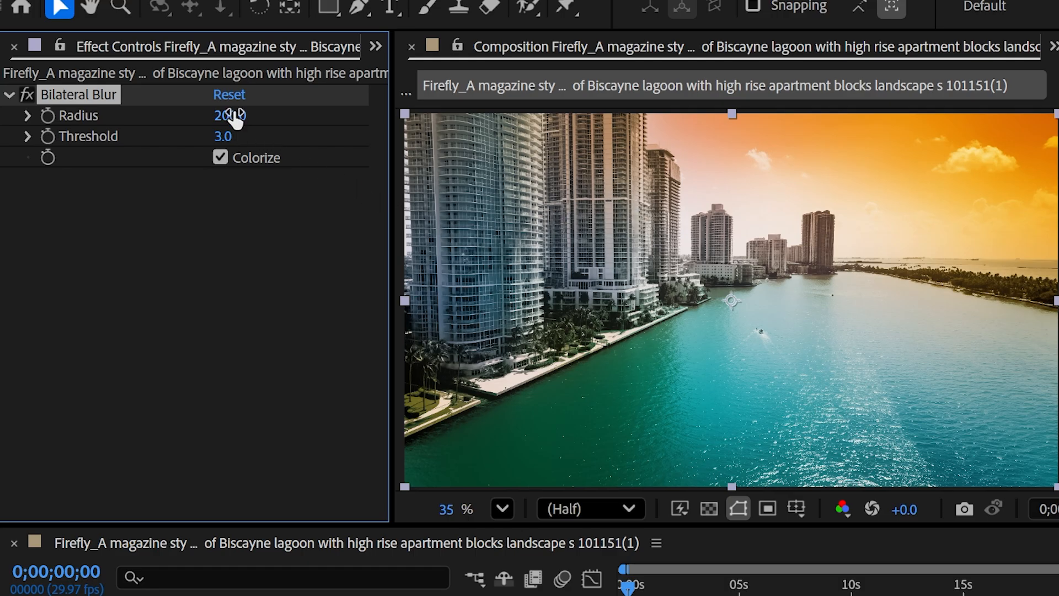
Reset Radius to 0, try 200 once more, then settle on a Radius of 25.
left_click(234, 116)
type("0")
key("Return")
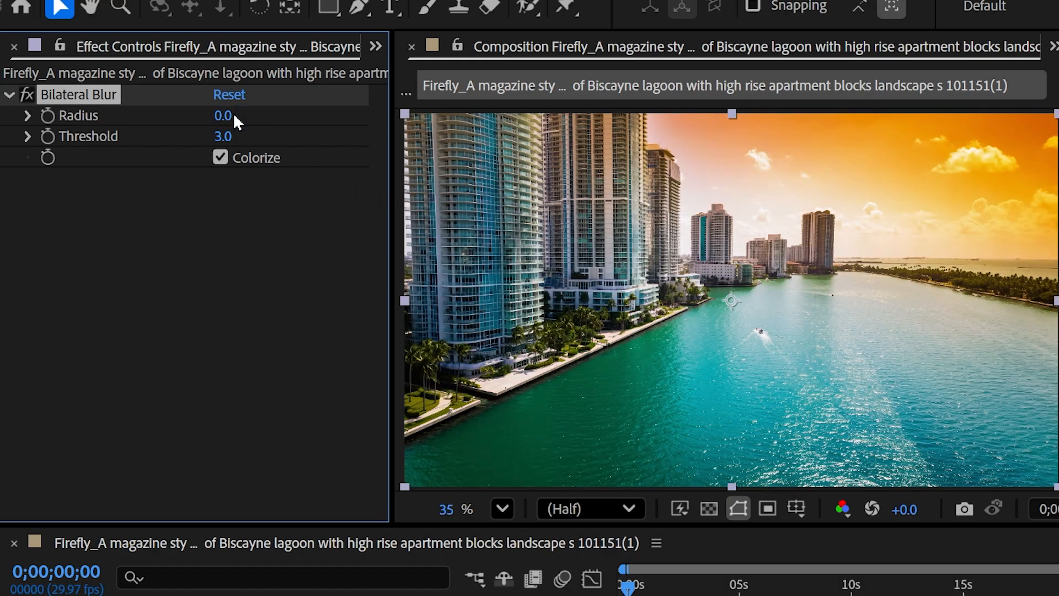
left_click(226, 115)
type("200")
key("Return")
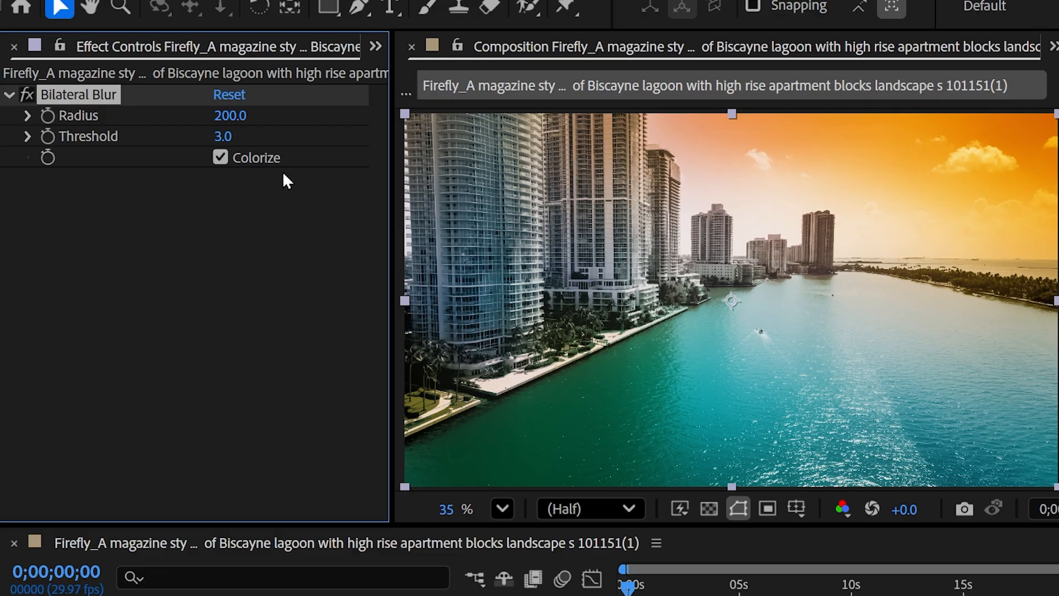
left_click(231, 116)
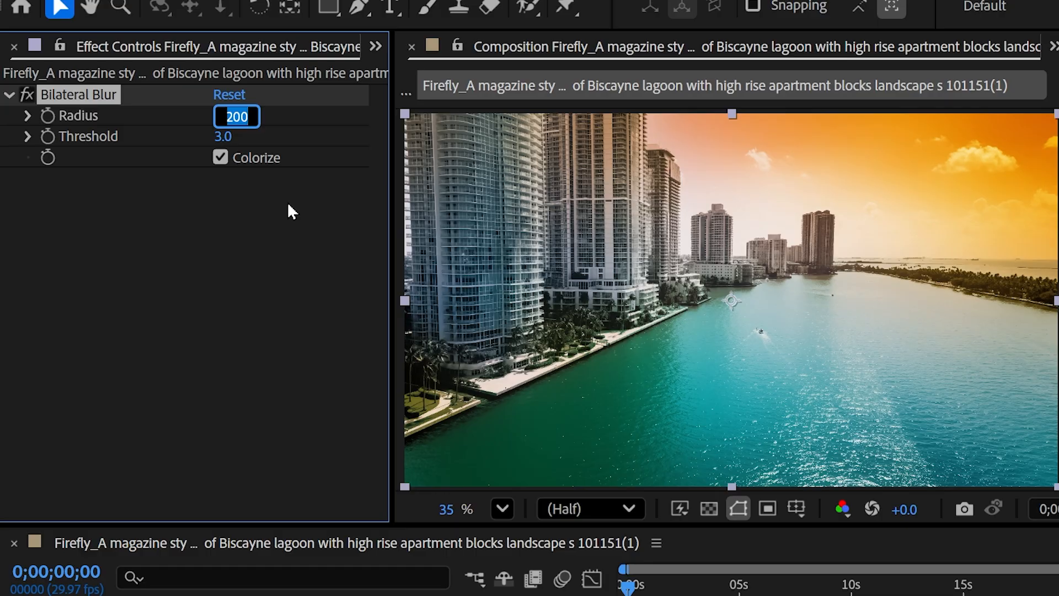
type("0")
key("BackSpace")
type("25")
key("Return")
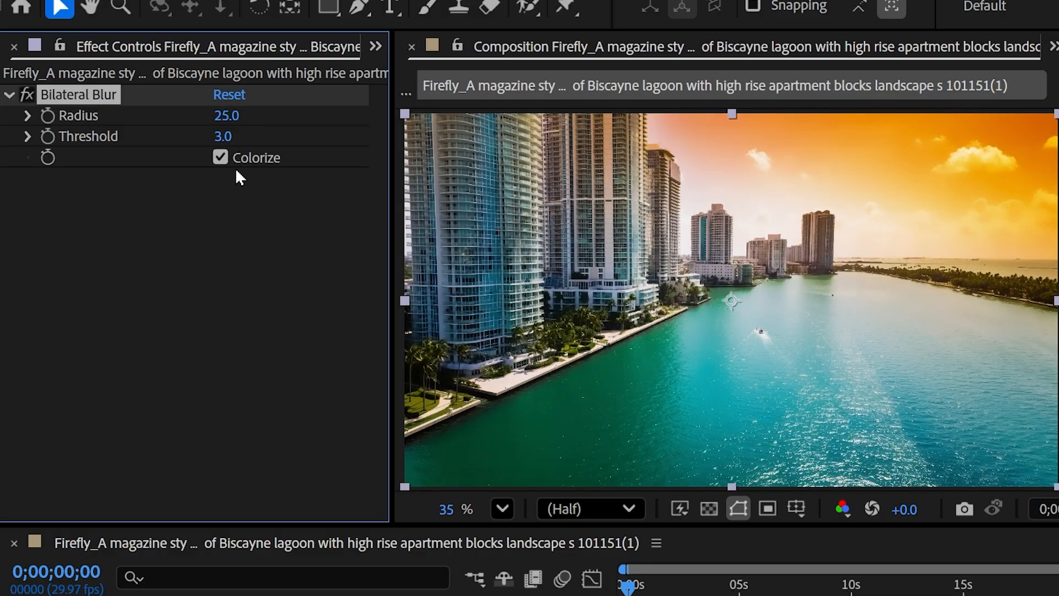
Try Bilateral Blur at Radius 10 and Threshold 100.
left_click(223, 136)
left_click(223, 115)
left_click(226, 137)
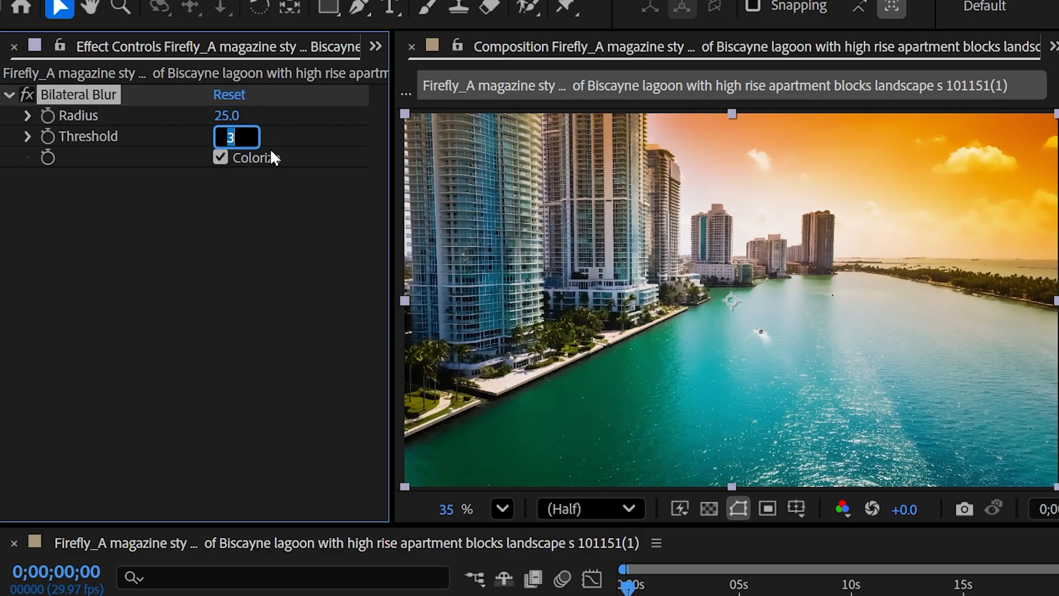
key("shift+Tab")
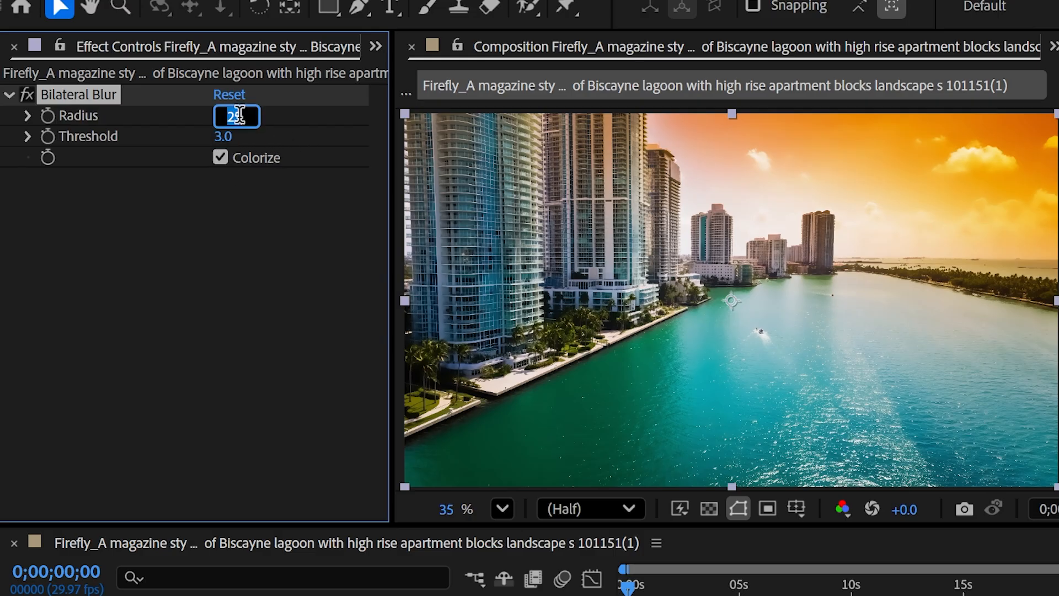
left_click(220, 157)
type("3")
key("BackSpace")
type("10")
key("Return")
left_click(222, 137)
type("100")
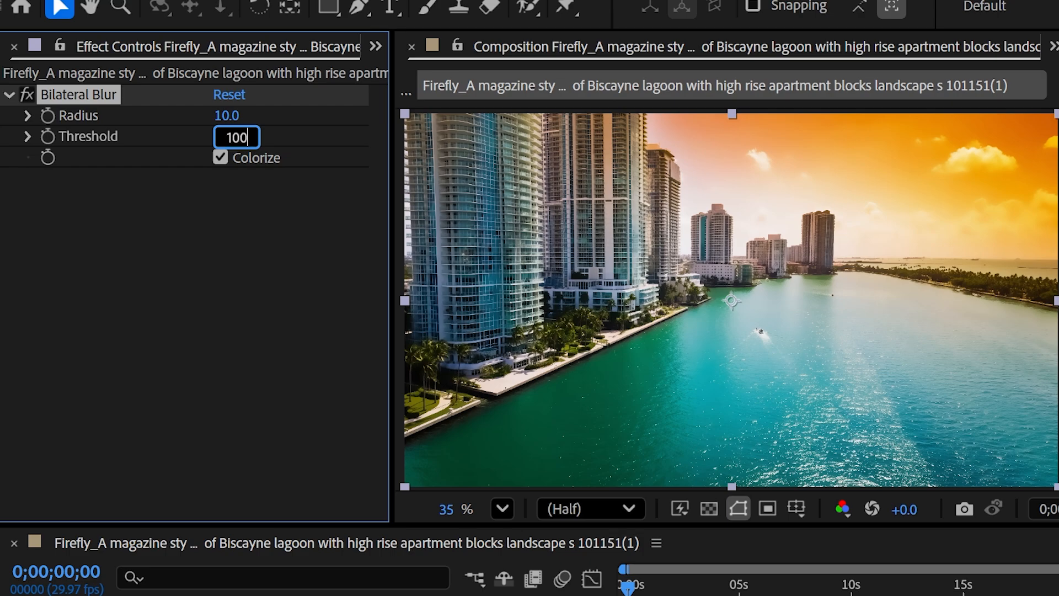
key("Return")
Set Radius to 60 and return Threshold to 3.
left_click(232, 115)
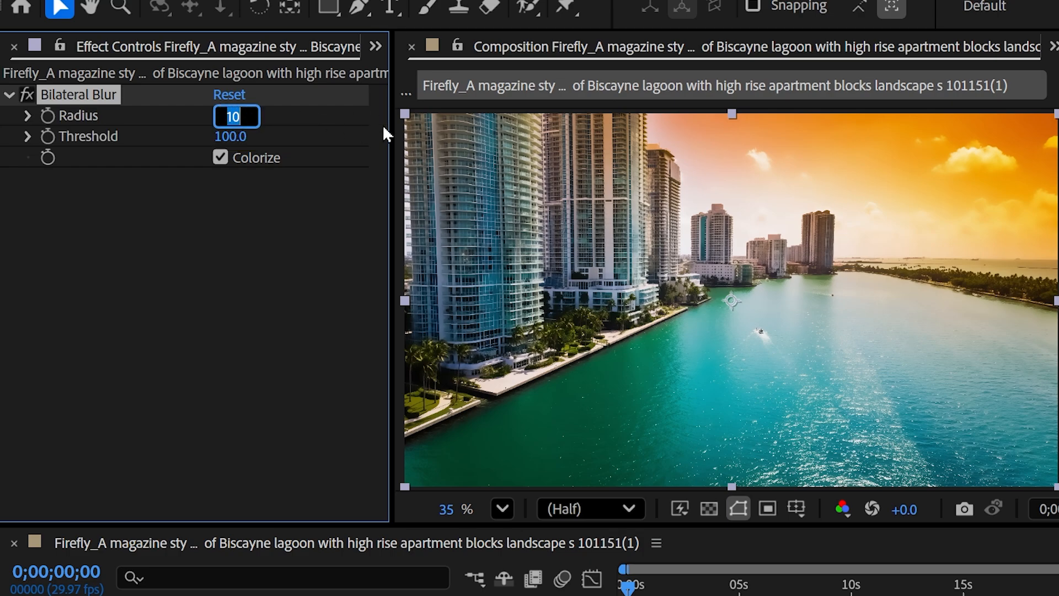
type("60")
key("Return")
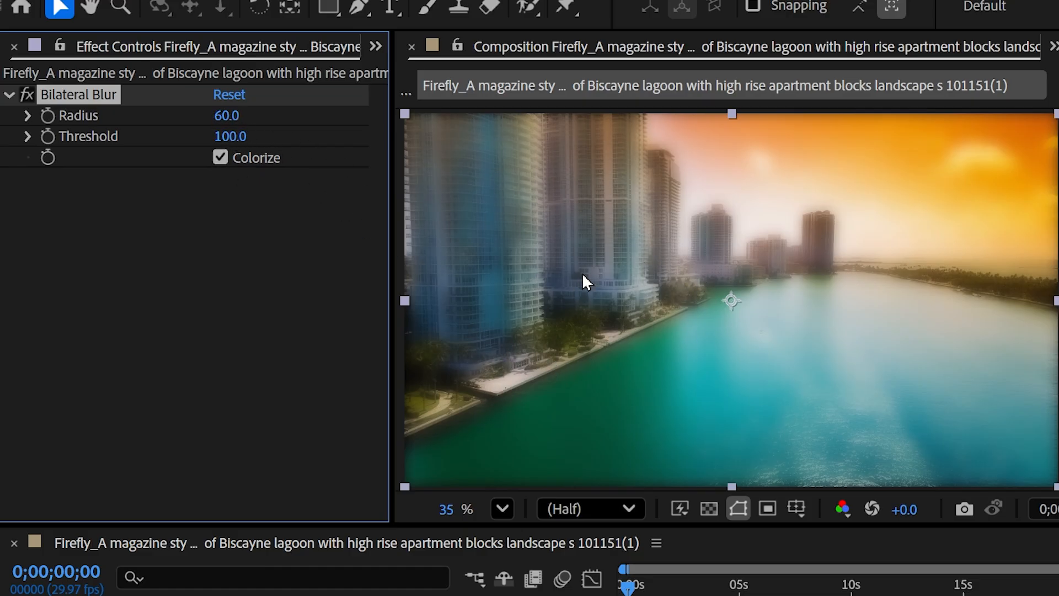
left_click(223, 136)
type("3")
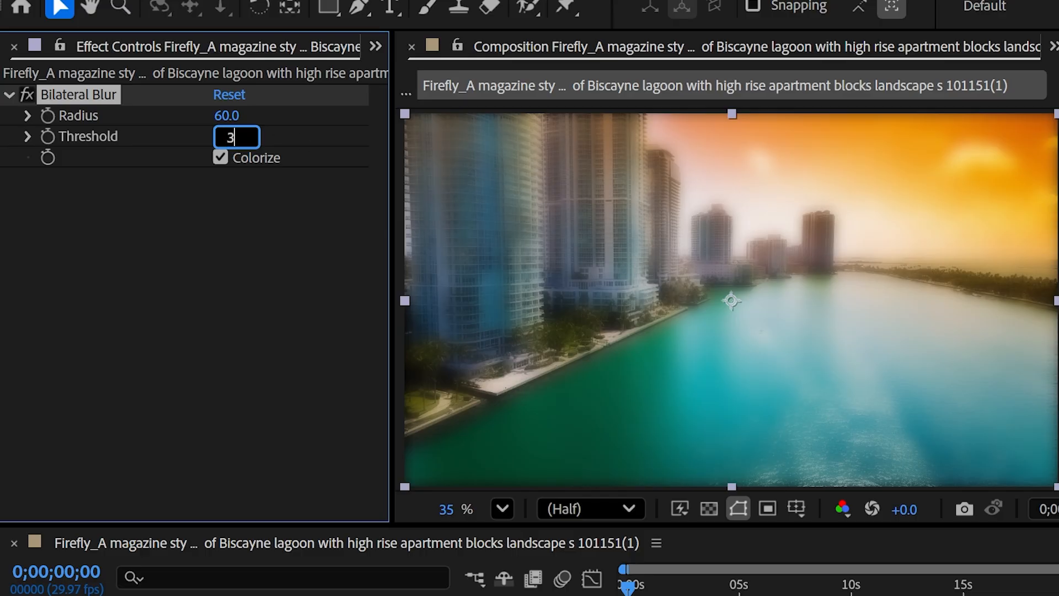
key("Return")
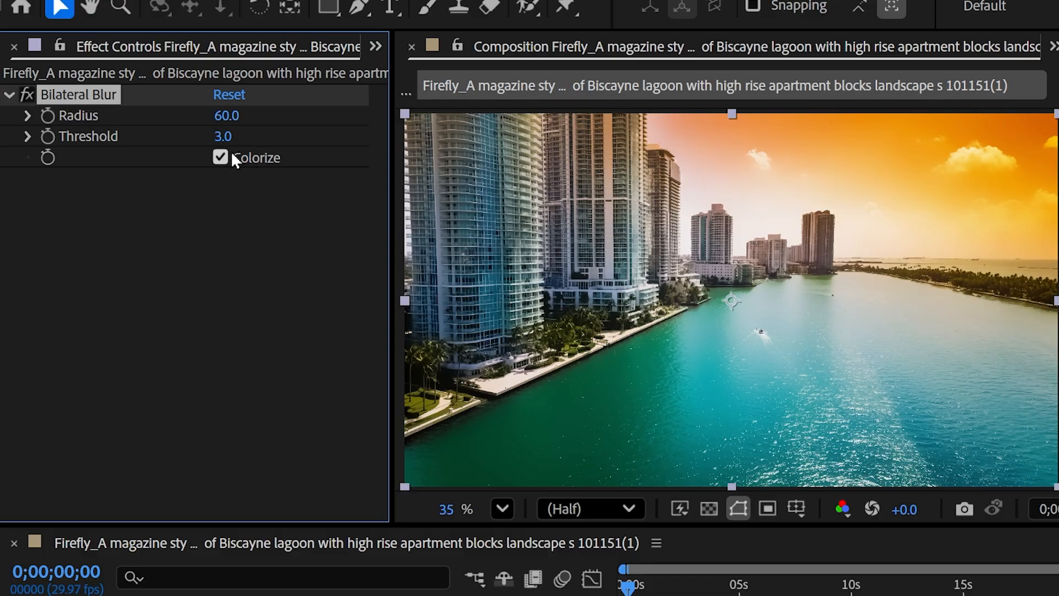
Set Bilateral Blur Threshold to 15 and Radius to 200.
left_click(222, 137)
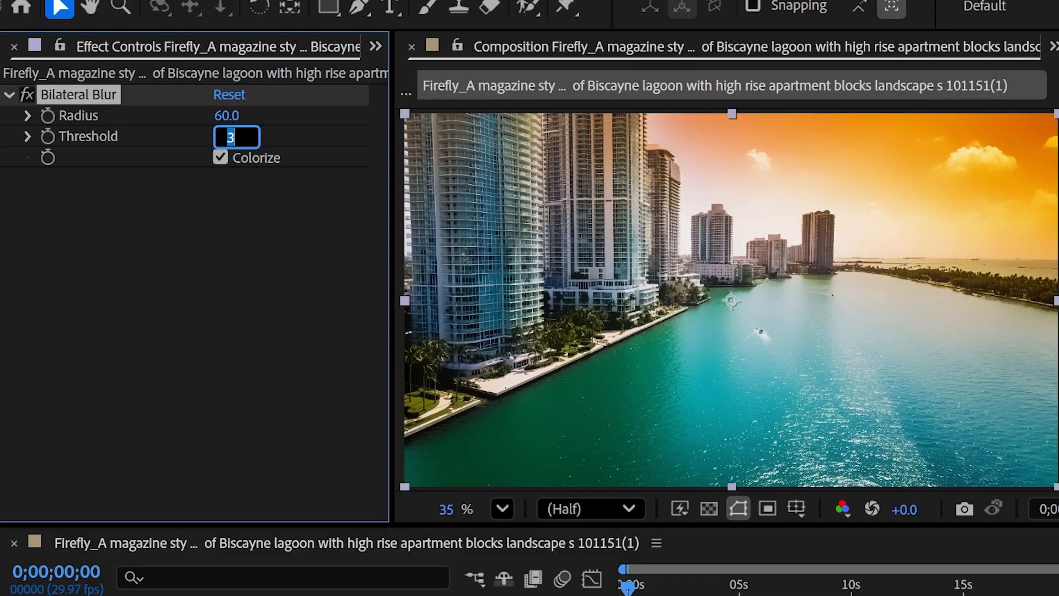
type("1")
type("5")
key("Return")
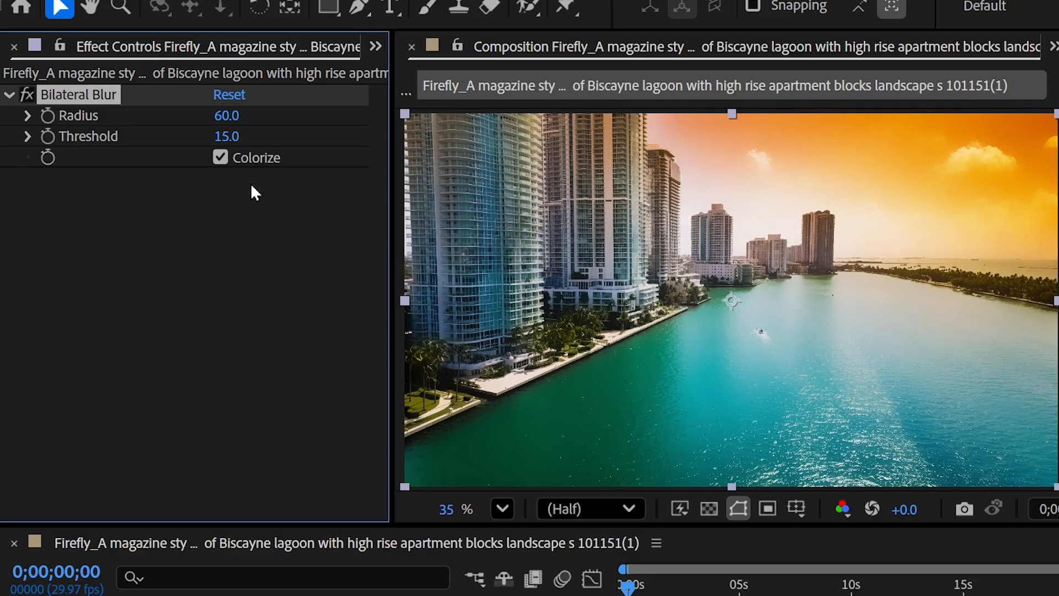
left_click(223, 115)
type("200")
key("Return")
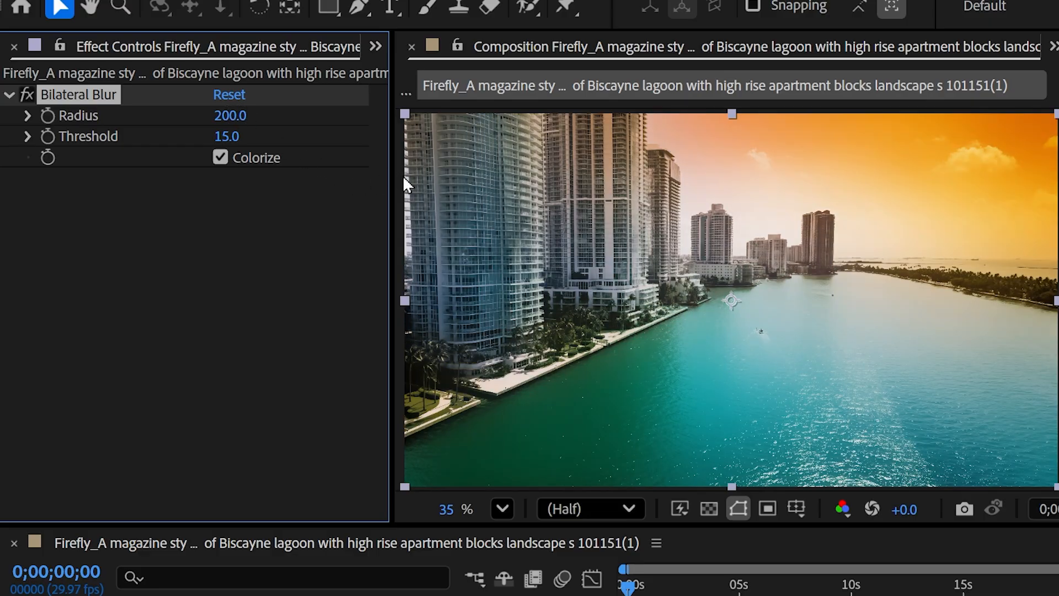
Raise the Threshold to 50, then to 200.
left_click(226, 136)
type("50")
key("Return")
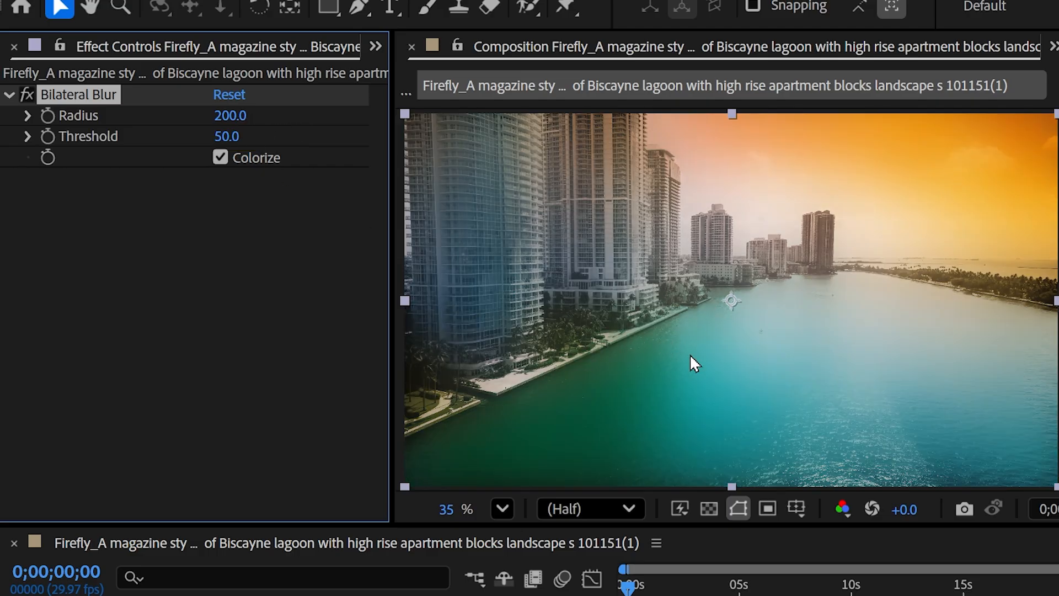
left_click(227, 136)
type("200")
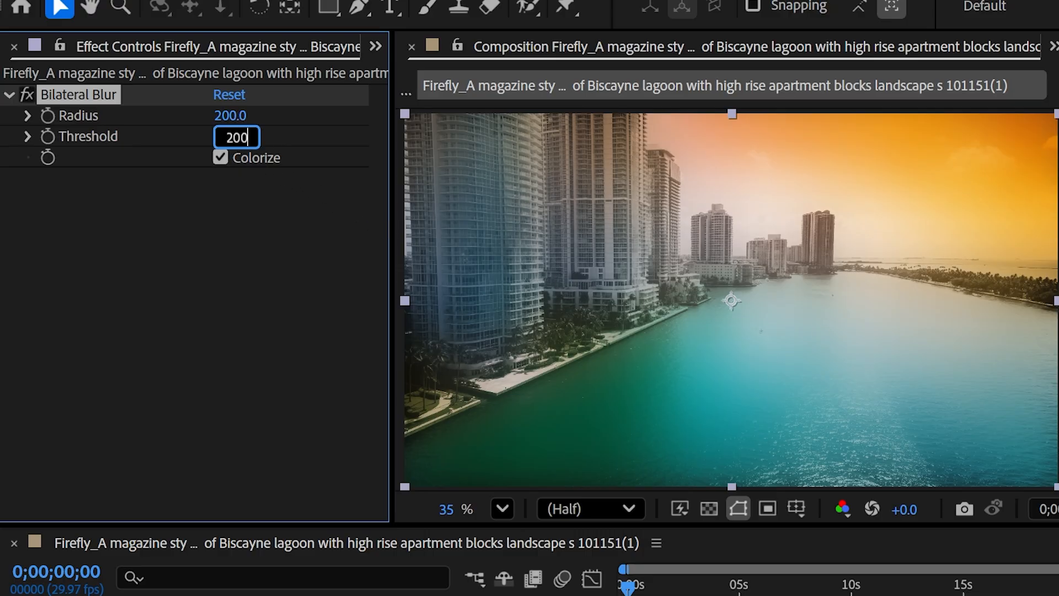
key("Return")
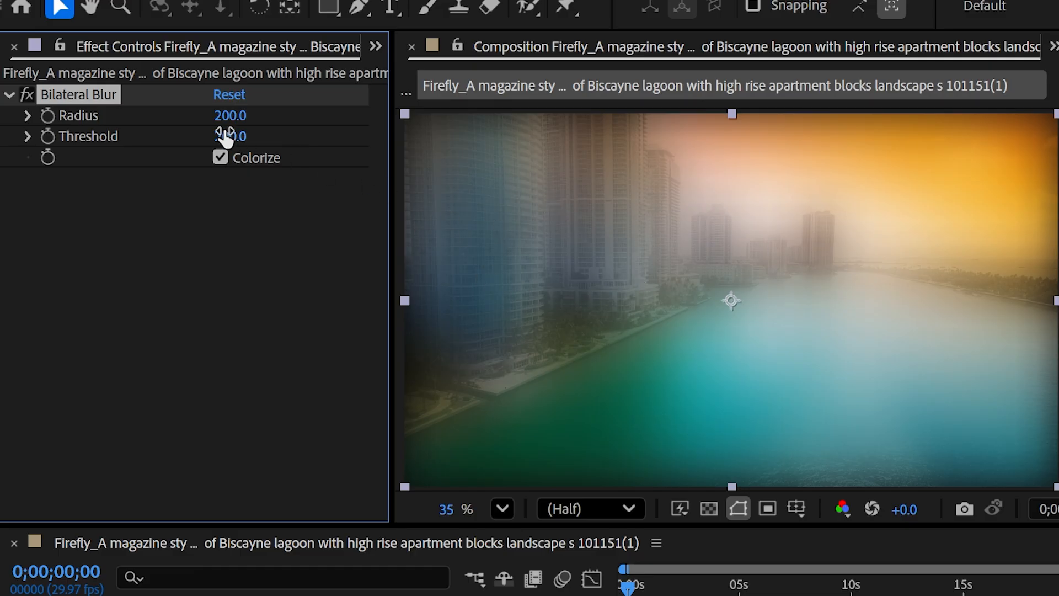
Set Threshold to 80 and drop Radius from 200 to 140.
left_click(233, 108)
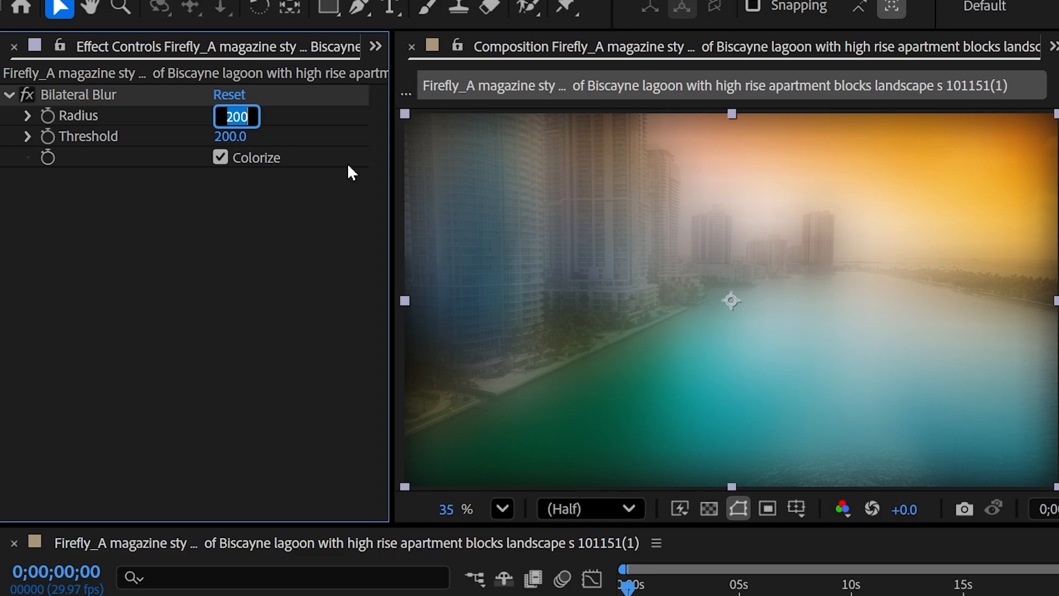
left_click(230, 130)
type("80")
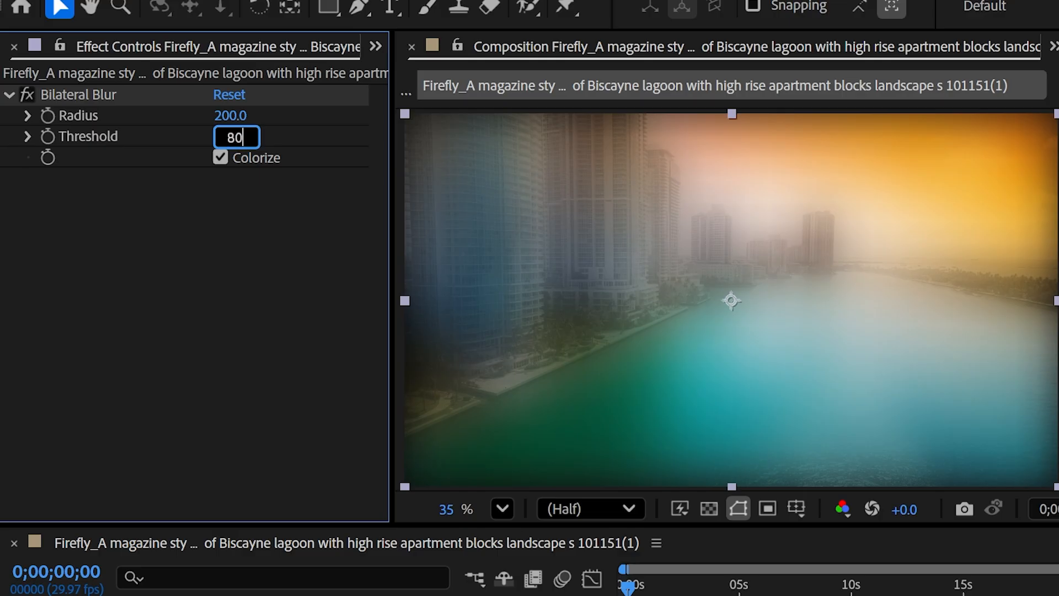
key("Return")
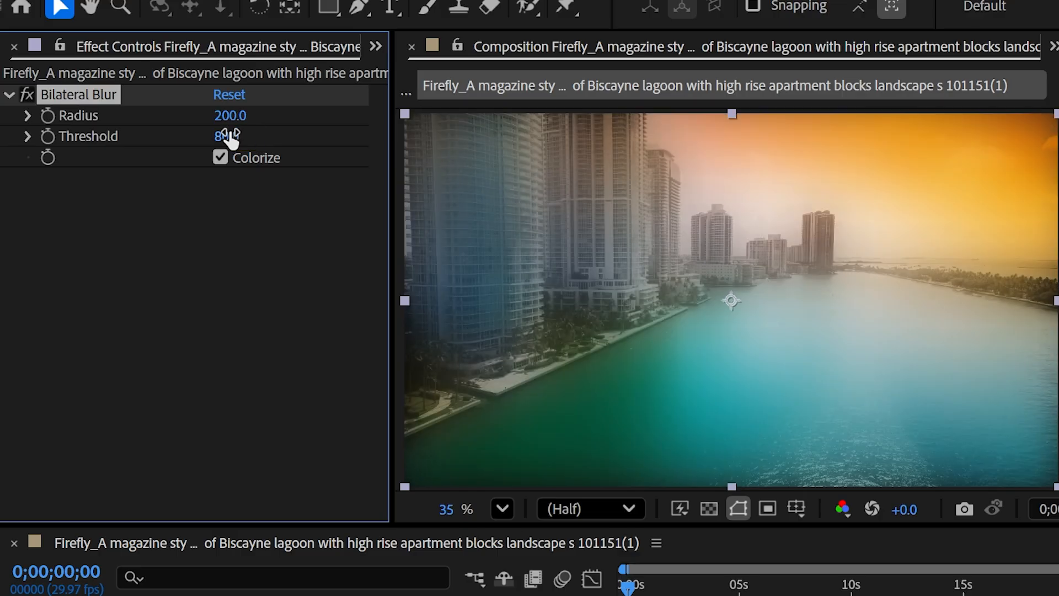
left_click(230, 116)
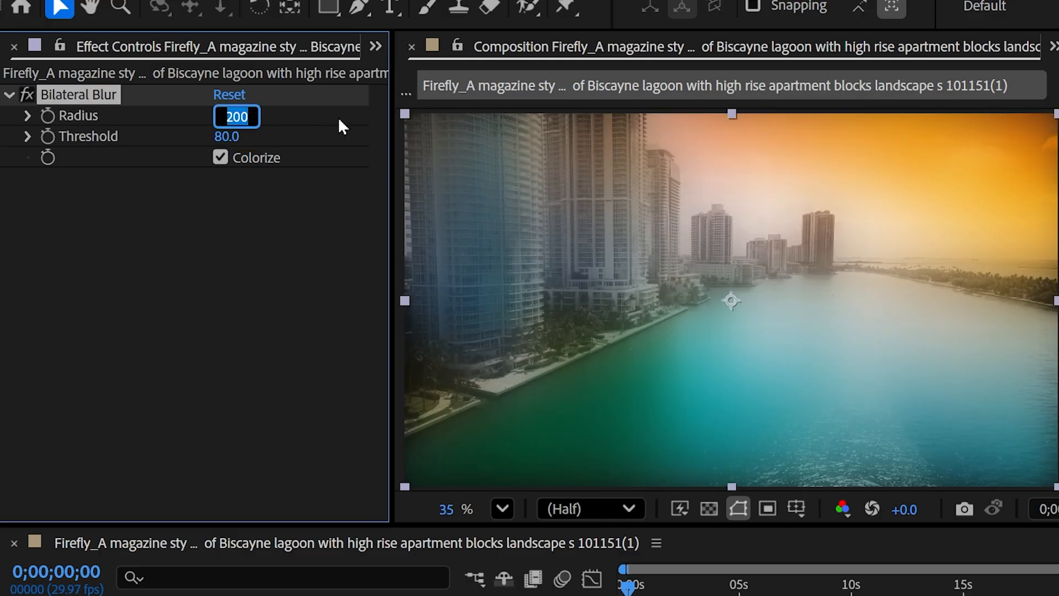
type("140")
key("Return")
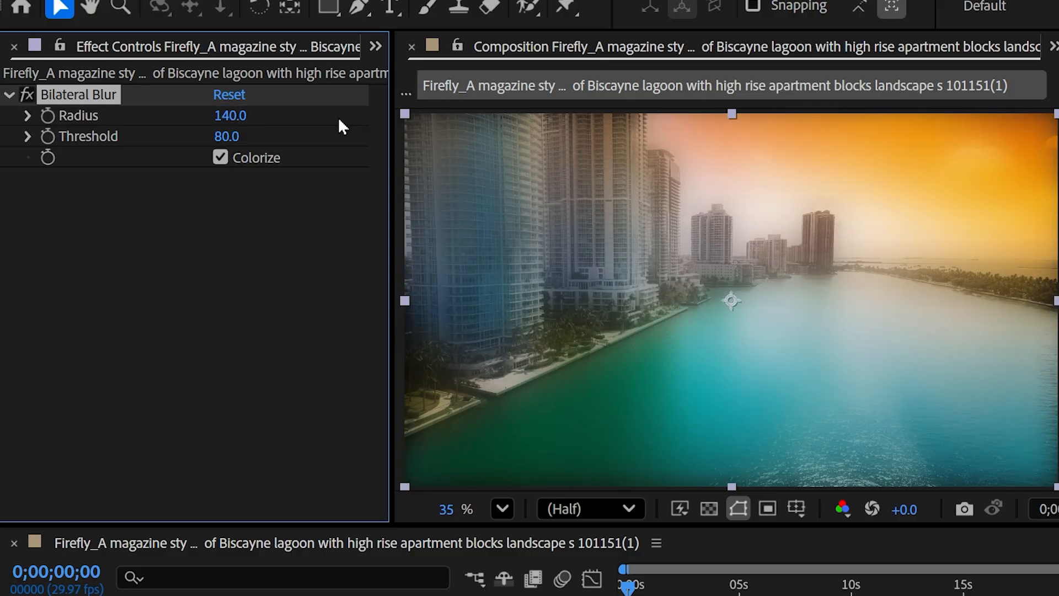
Lower the Radius further to 80, then to 20.
left_click(230, 115)
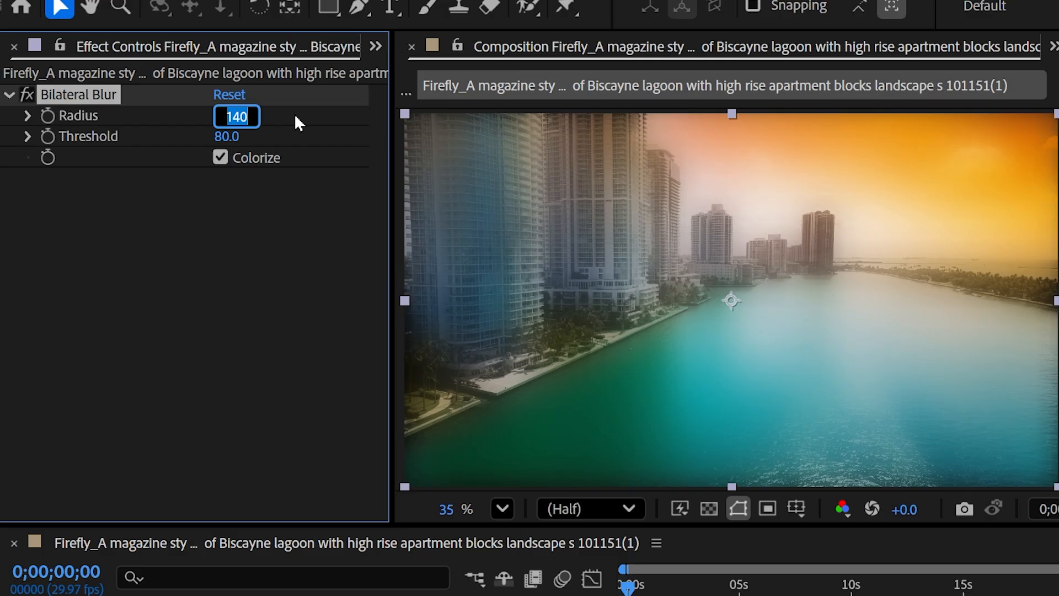
type("80")
key("Return")
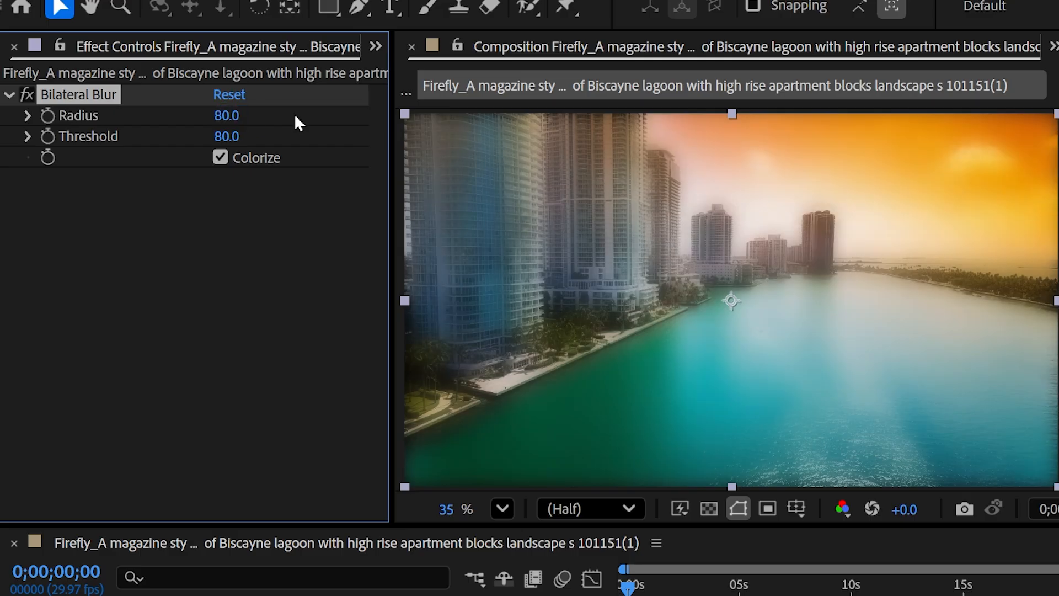
left_click(226, 116)
type("20")
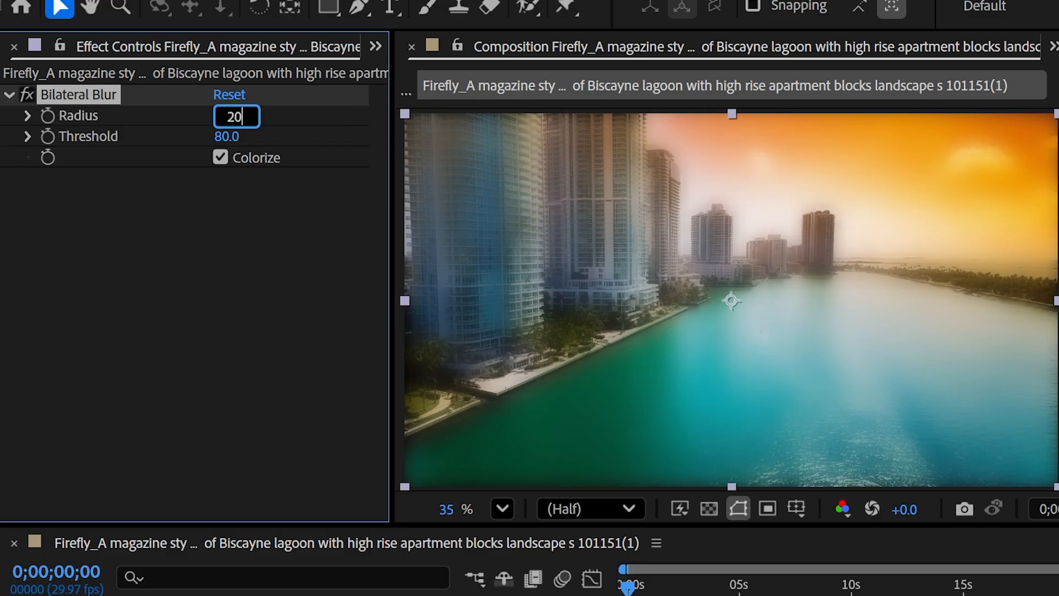
key("Return")
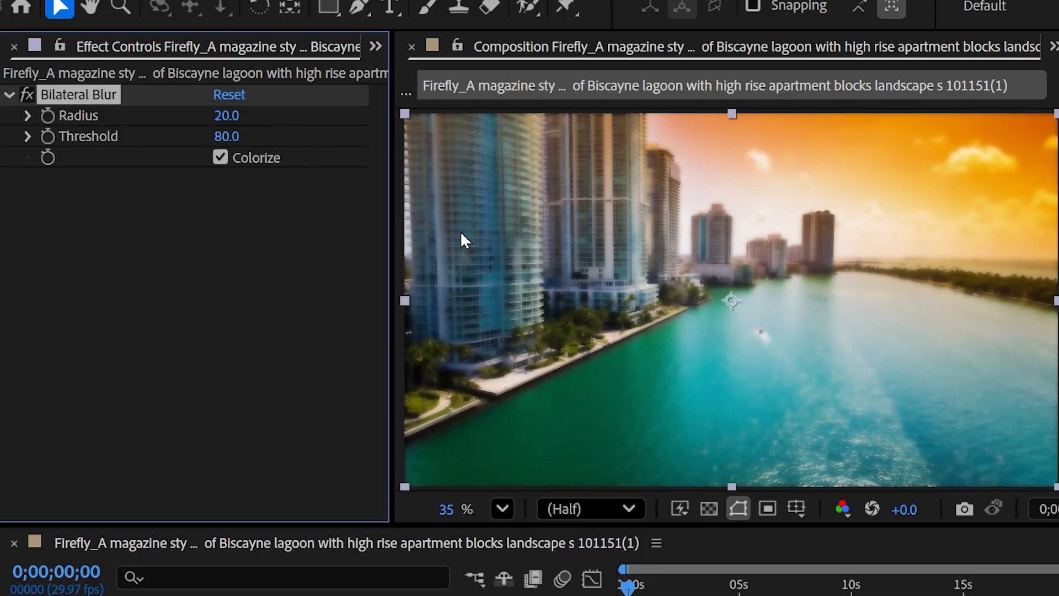
Scrub the Bilateral Blur Threshold down from 80 through 62 and 51 to about 44.
left_click_drag(226, 136, 210, 142)
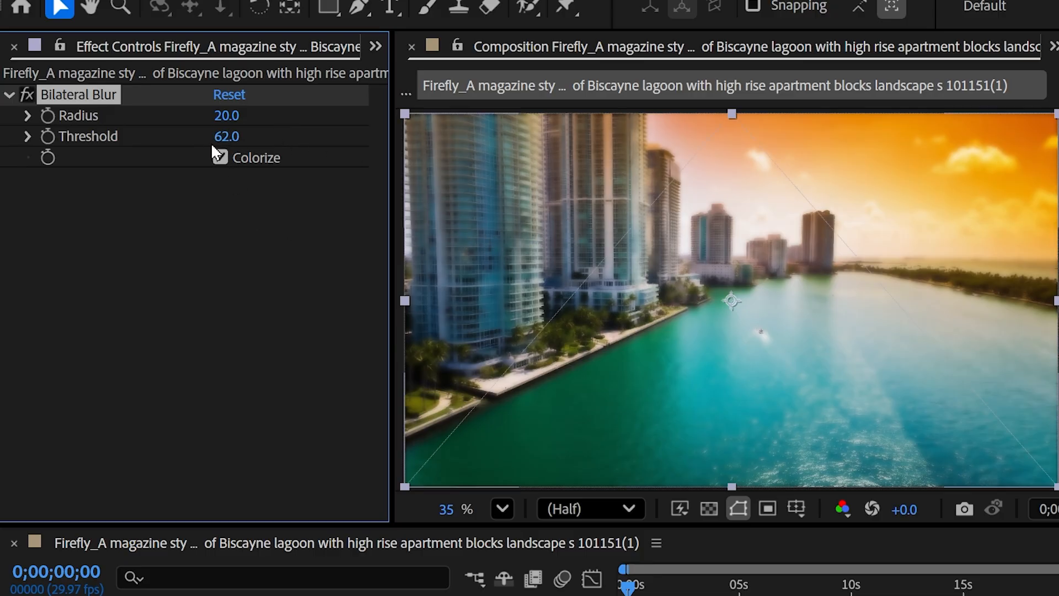
left_click_drag(213, 135, 199, 135)
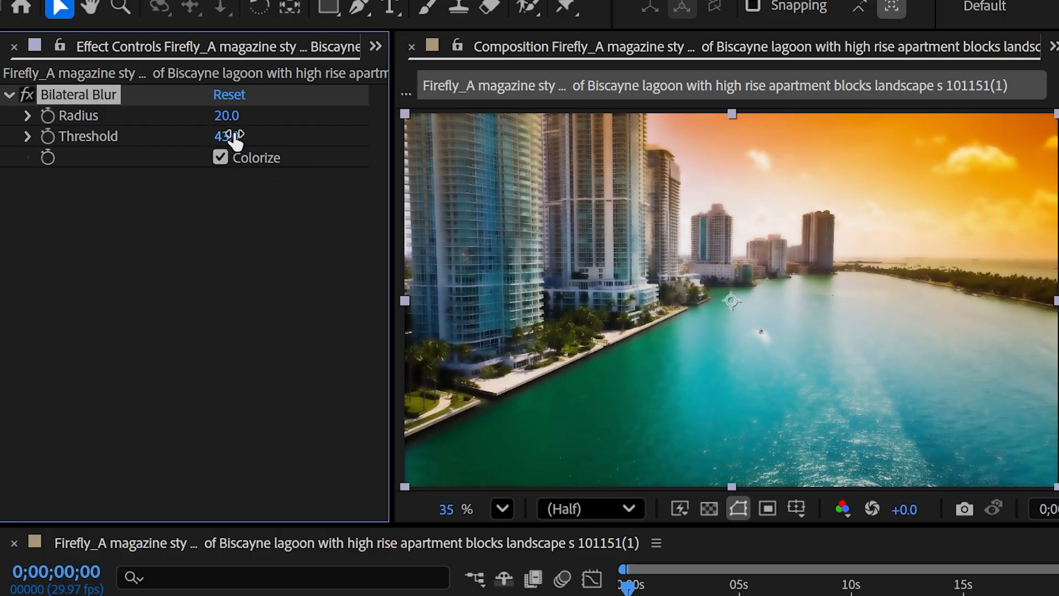
left_click_drag(234, 140, 236, 141)
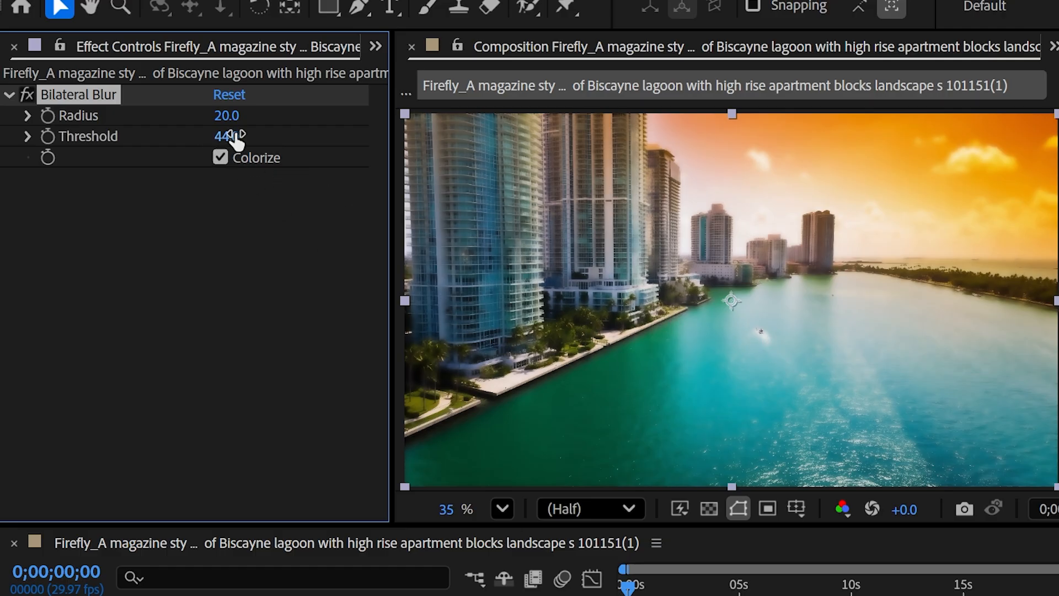